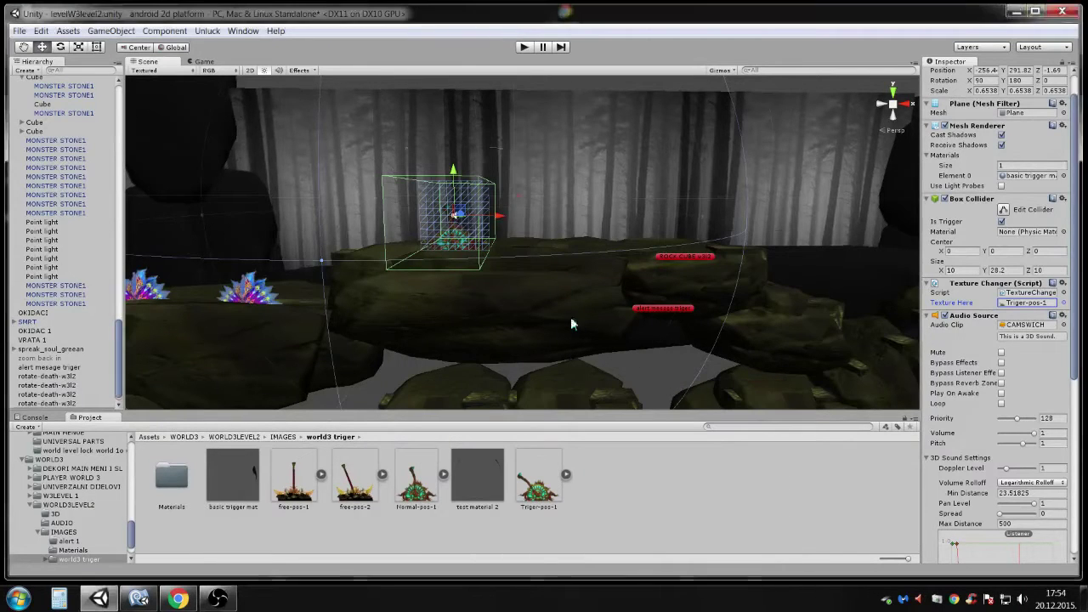
Locate the red OKIDAC 1 trigger cube among the lower rocks and examine its components.
scroll(572, 324, down, 3)
middle_drag(571, 324, 611, 281)
right_drag(610, 281, 586, 337)
click(598, 191)
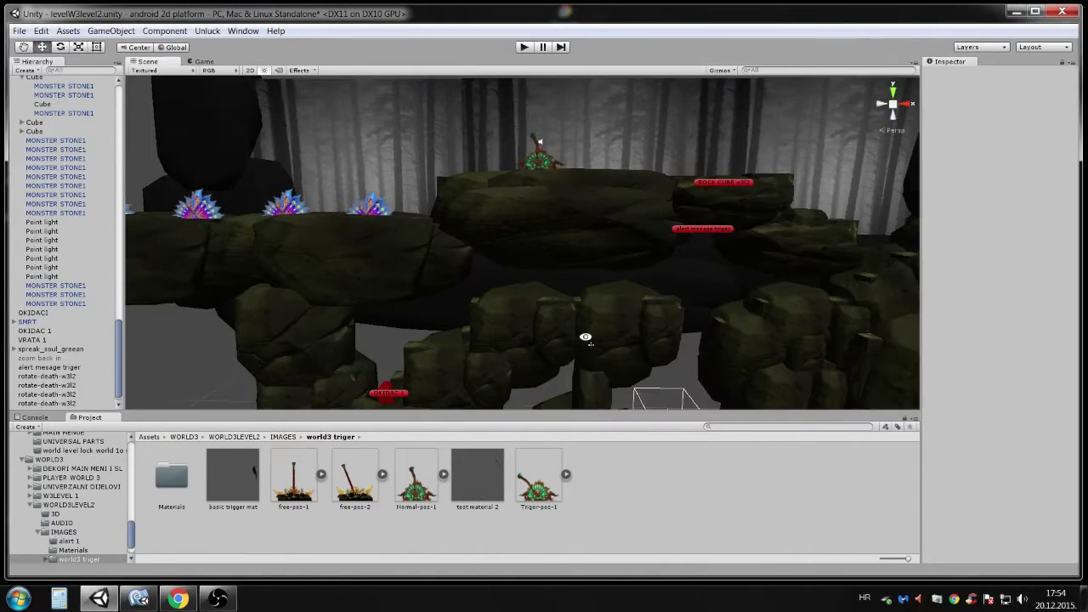
middle_drag(583, 334, 754, 218)
scroll(675, 271, up, 3)
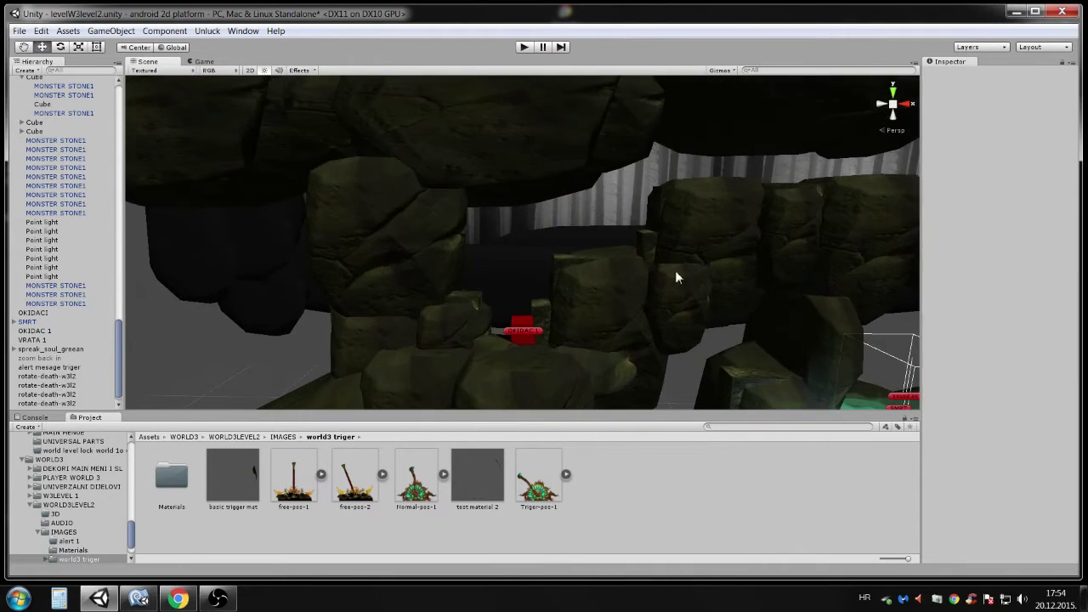
middle_drag(573, 327, 575, 260)
scroll(573, 261, up, 3)
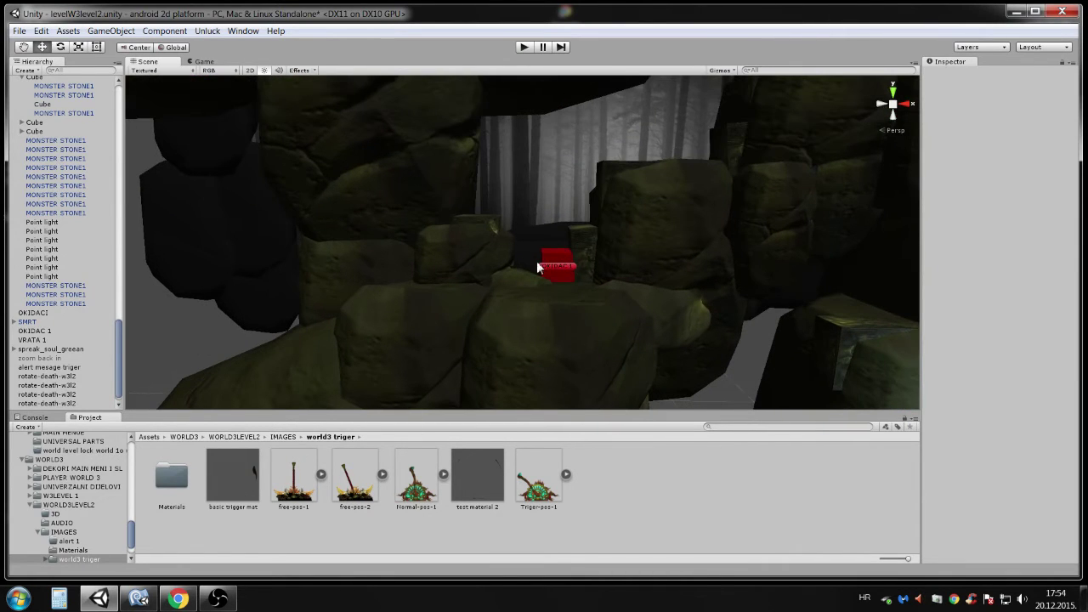
click(553, 263)
mouse_move(557, 271)
right_down()
mouse_move(620, 277)
mouse_move(648, 296)
right_up()
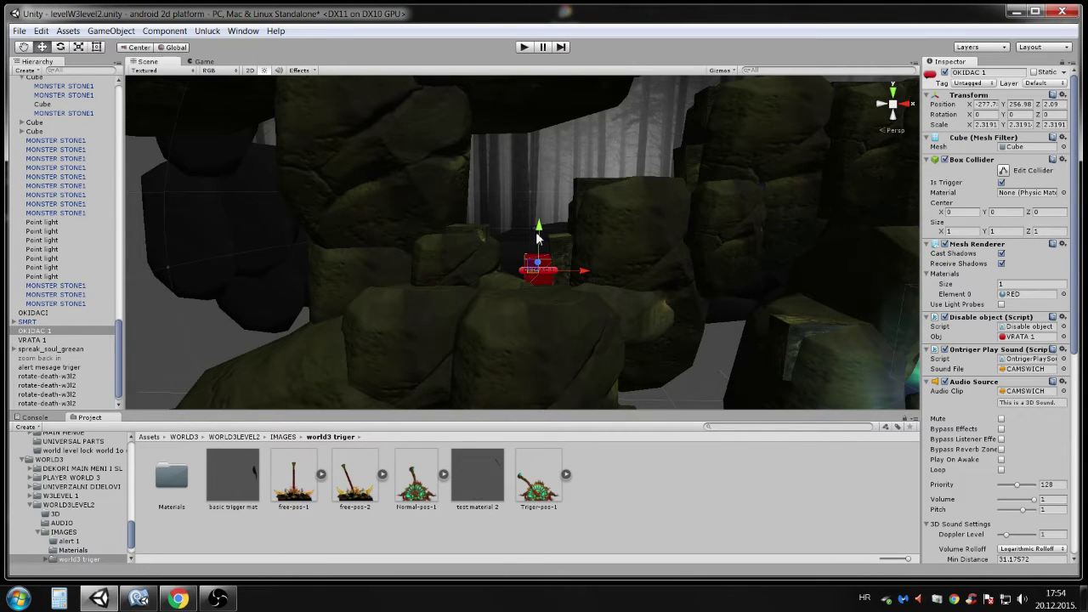
Examine the green lever plane on the upper rock ledge, including its trigger collider, Texture Changer script and audio source.
middle_drag(495, 190, 489, 247)
scroll(635, 218, down, 3)
middle_drag(636, 219, 480, 316)
scroll(539, 298, up, 3)
middle_drag(592, 173, 583, 253)
click(583, 253)
alt+drag(583, 253, 561, 267)
click(557, 210)
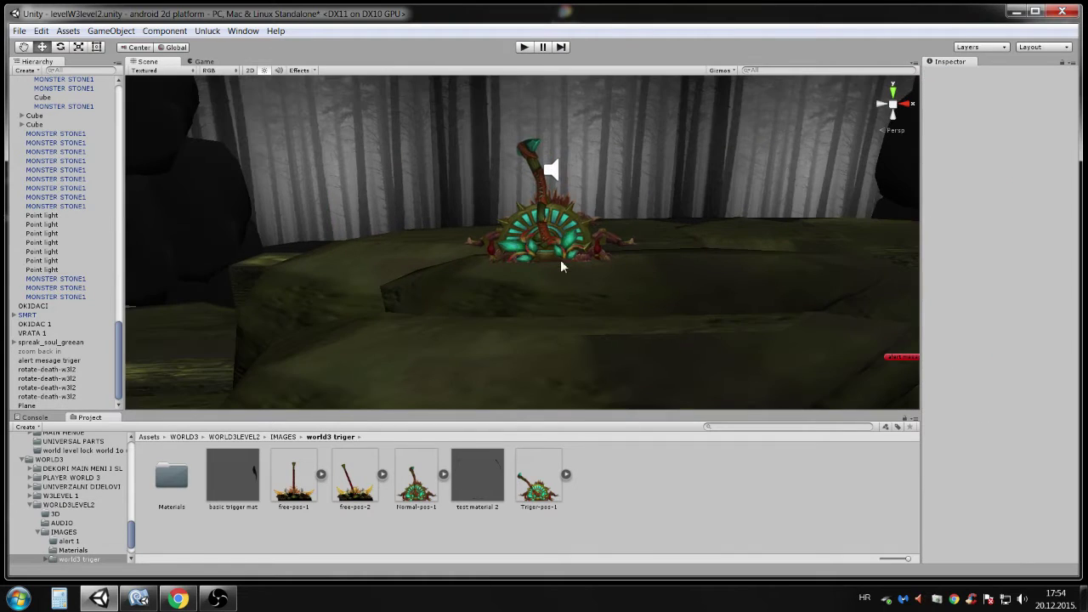
click(517, 228)
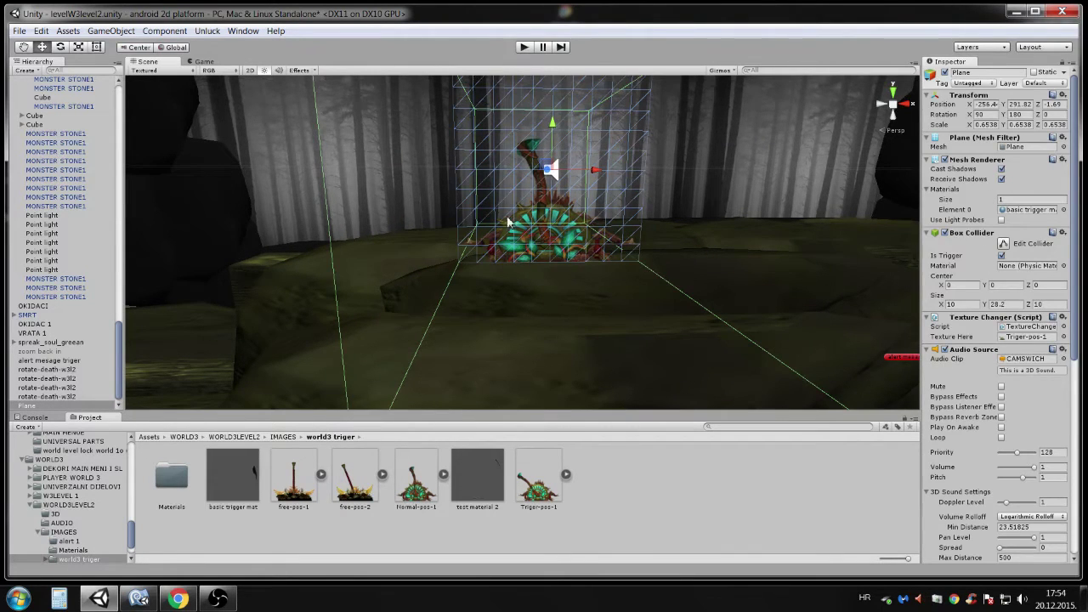
right_drag(508, 223, 517, 136)
click(517, 136)
alt+drag(528, 348, 562, 322)
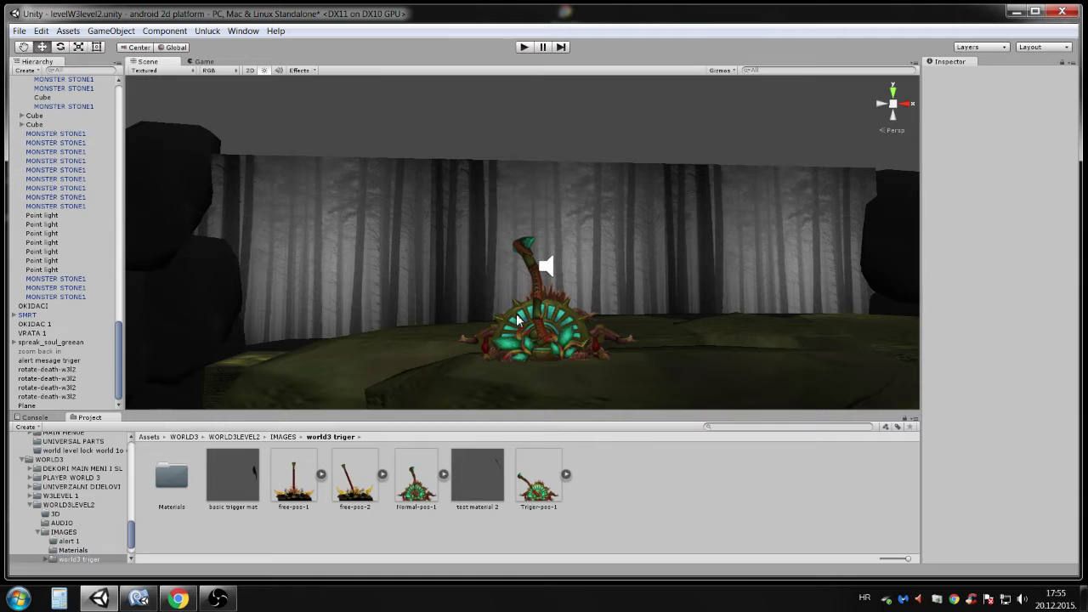
click(545, 332)
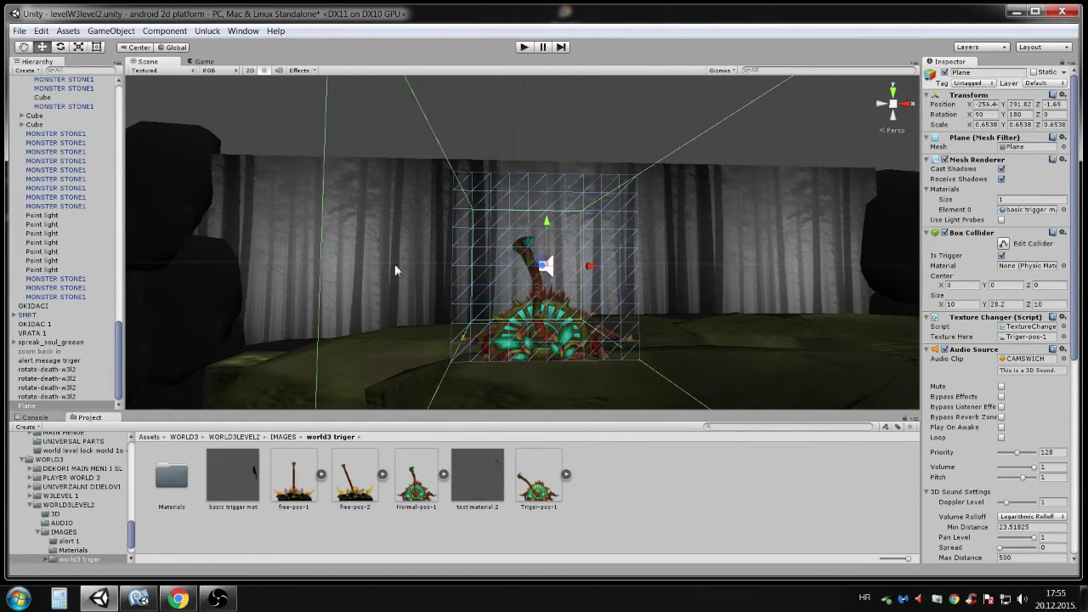
click(572, 133)
right_drag(572, 135, 554, 185)
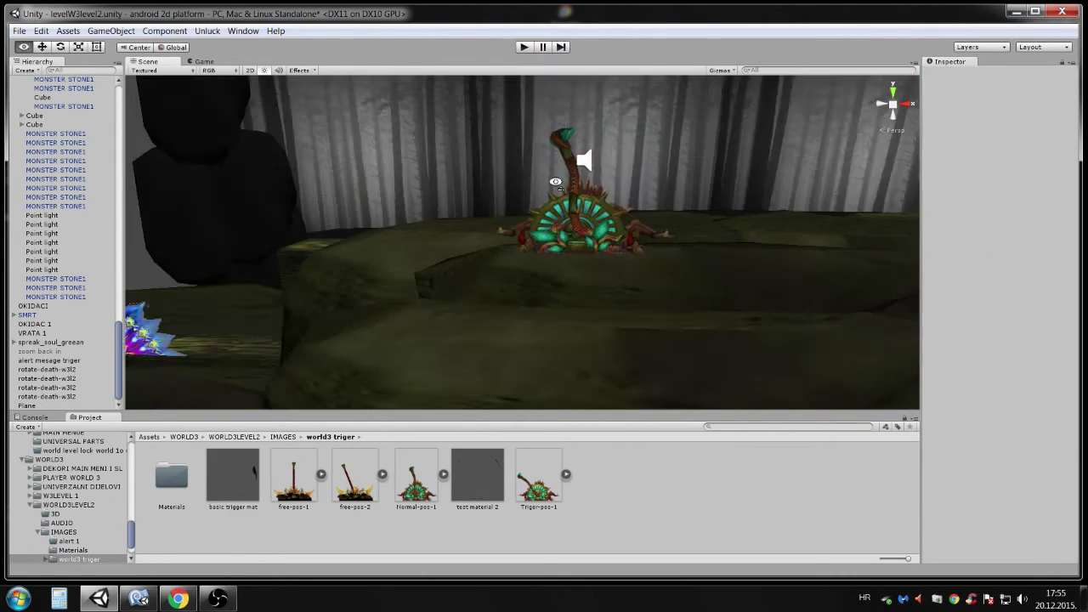
scroll(557, 201, down, 6)
middle_drag(592, 261, 566, 234)
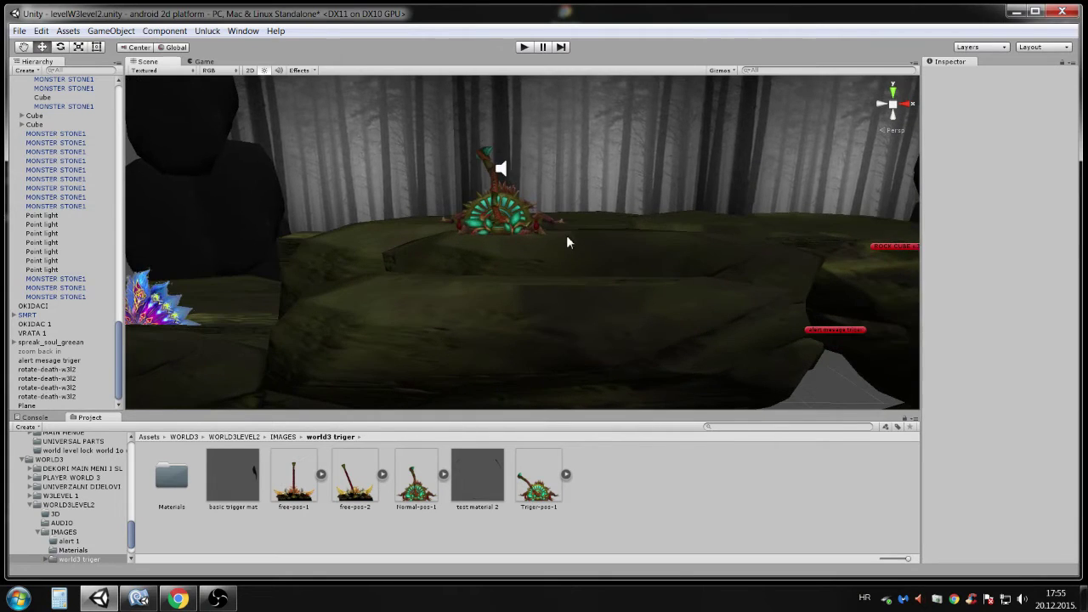
Play-test the green lever, examine its plane in the scene while the game is running, and stop play mode.
click(523, 47)
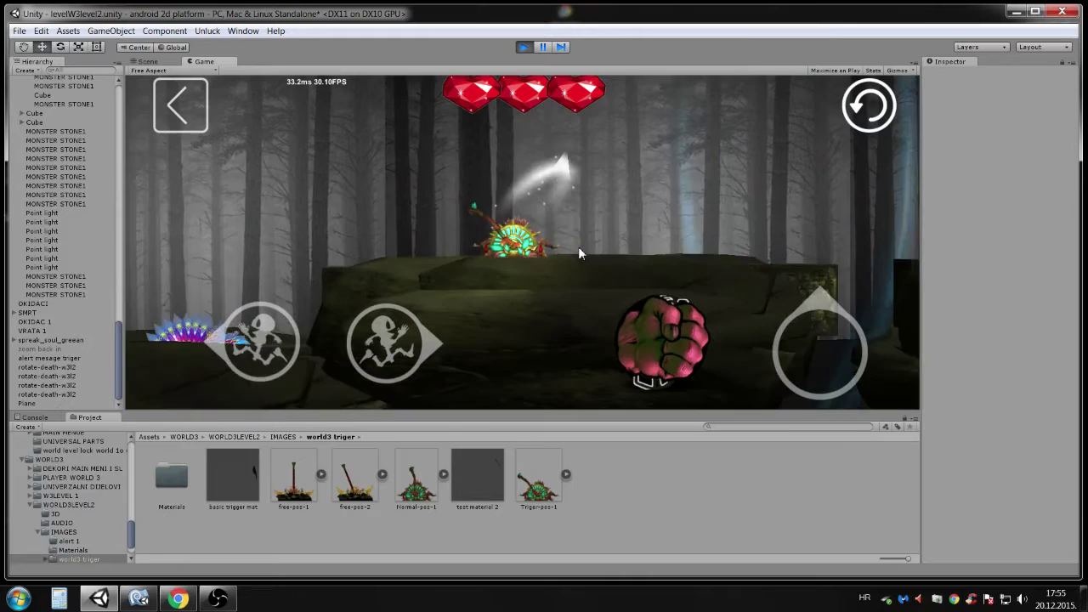
click(146, 61)
click(459, 239)
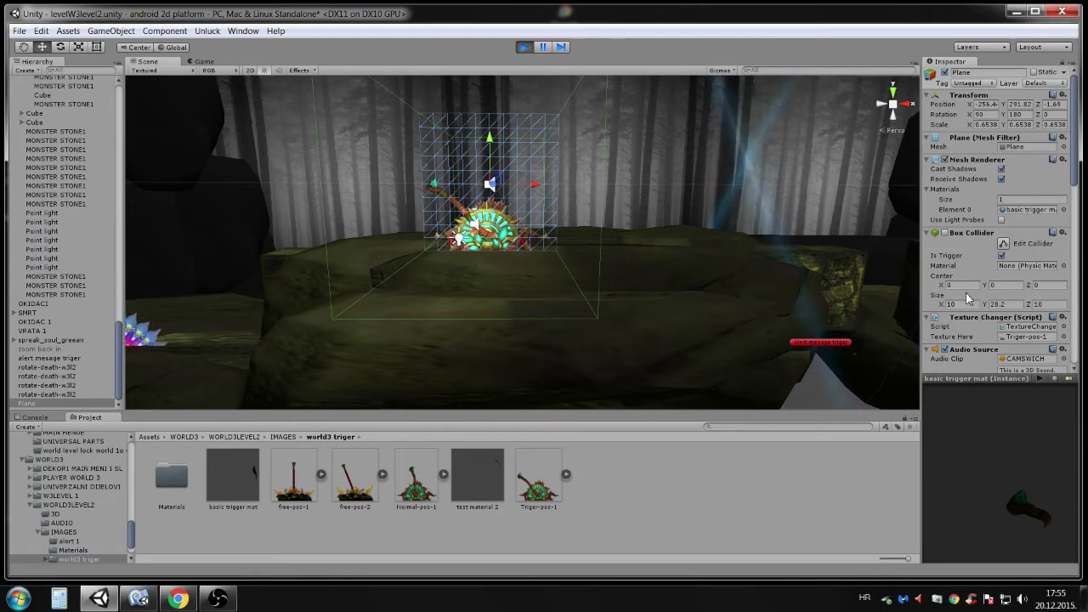
key(ctrl+p)
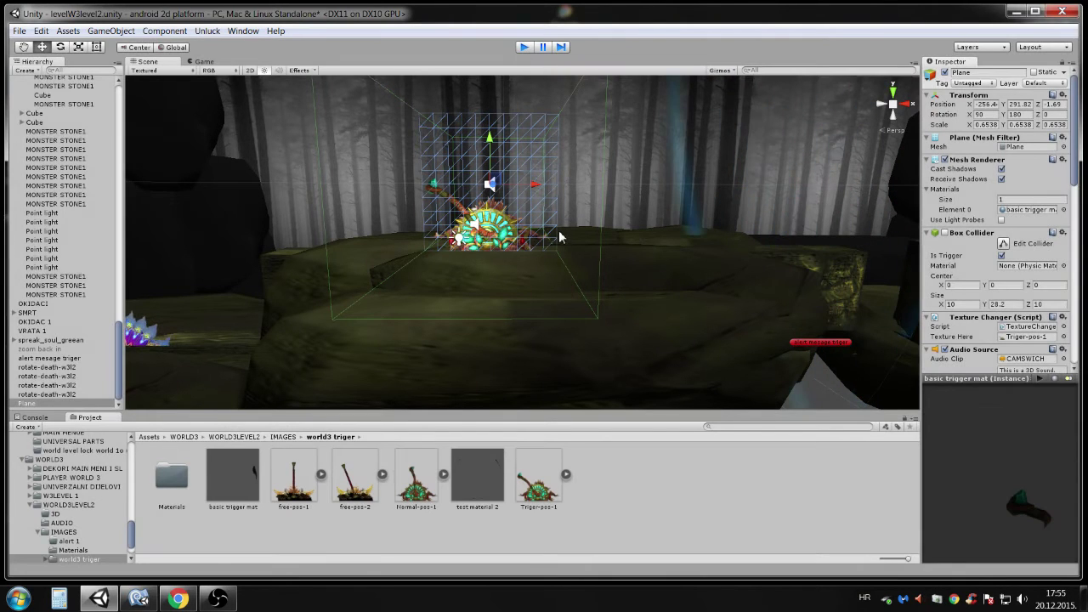
scroll(522, 280, down, 3)
middle_drag(519, 287, 513, 252)
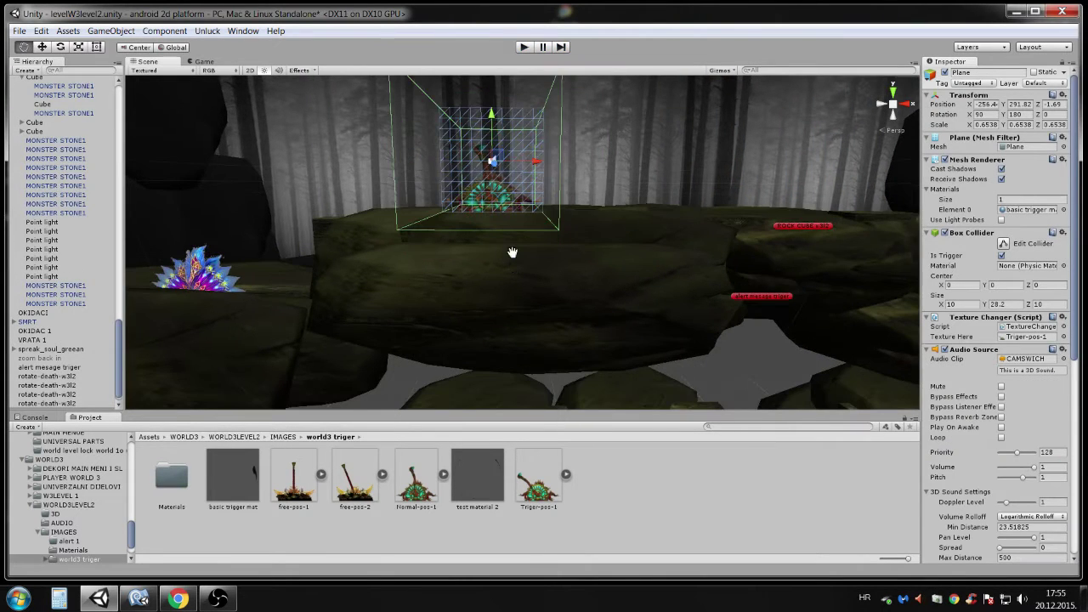
scroll(520, 287, up, 3)
click(524, 239)
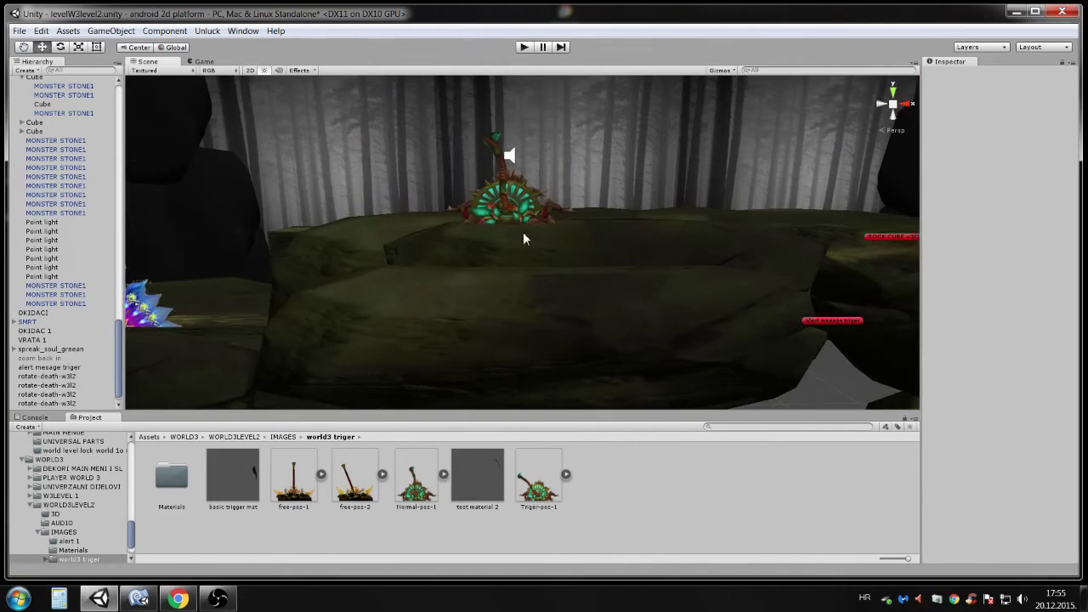
Preview the lever sprites Triger-pos-1, Normal-pos-1, free-pos-2 and free-pos-1 in the world3 triger folder.
click(536, 483)
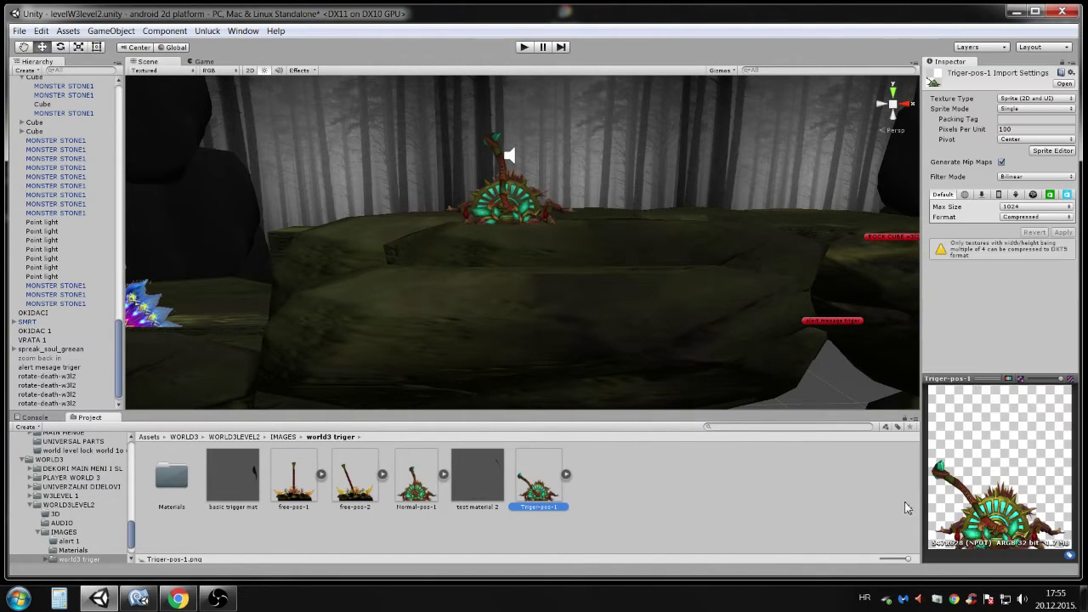
click(442, 488)
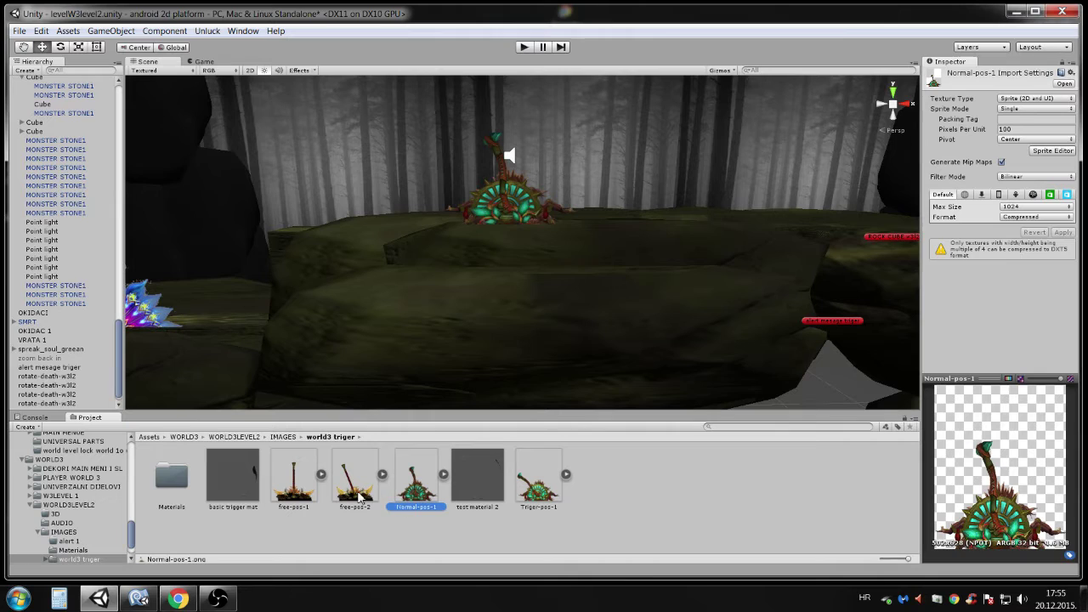
click(361, 497)
click(291, 497)
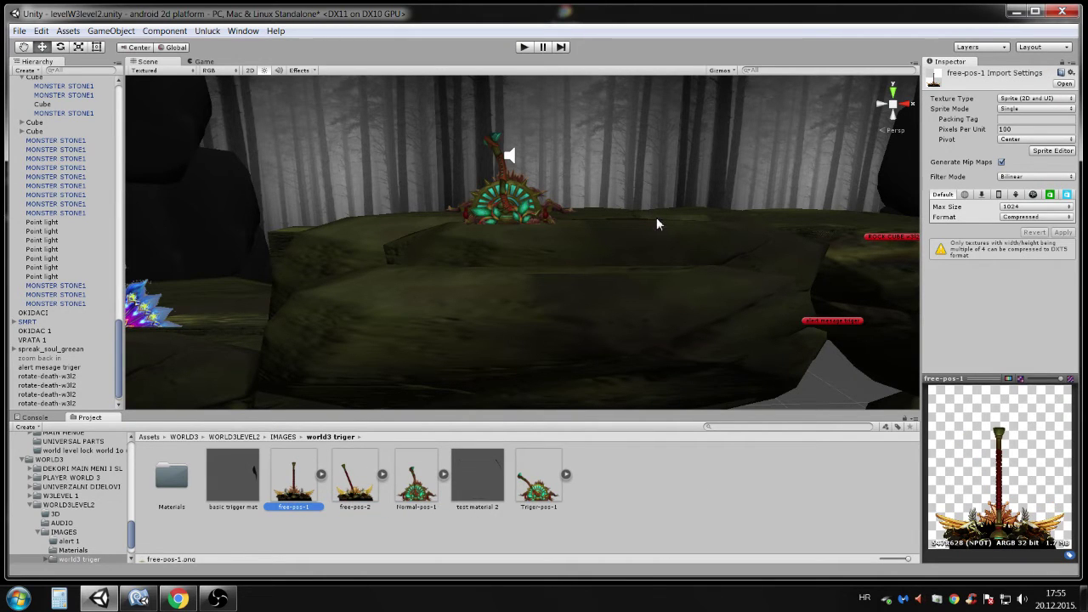
mouse_move(657, 269)
right_down()
mouse_move(639, 174)
mouse_move(644, 272)
right_up()
click(639, 173)
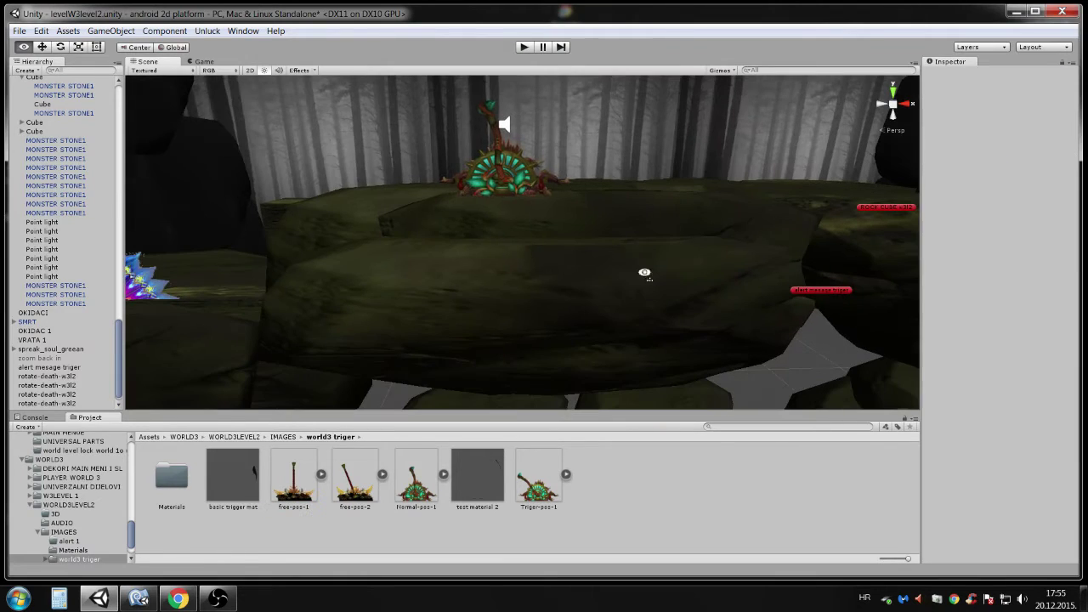
key(w)
right_drag(605, 358, 604, 330)
middle_drag(648, 289, 414, 265)
scroll(512, 308, down, 3)
scroll(512, 309, down, 3)
right_drag(462, 306, 449, 303)
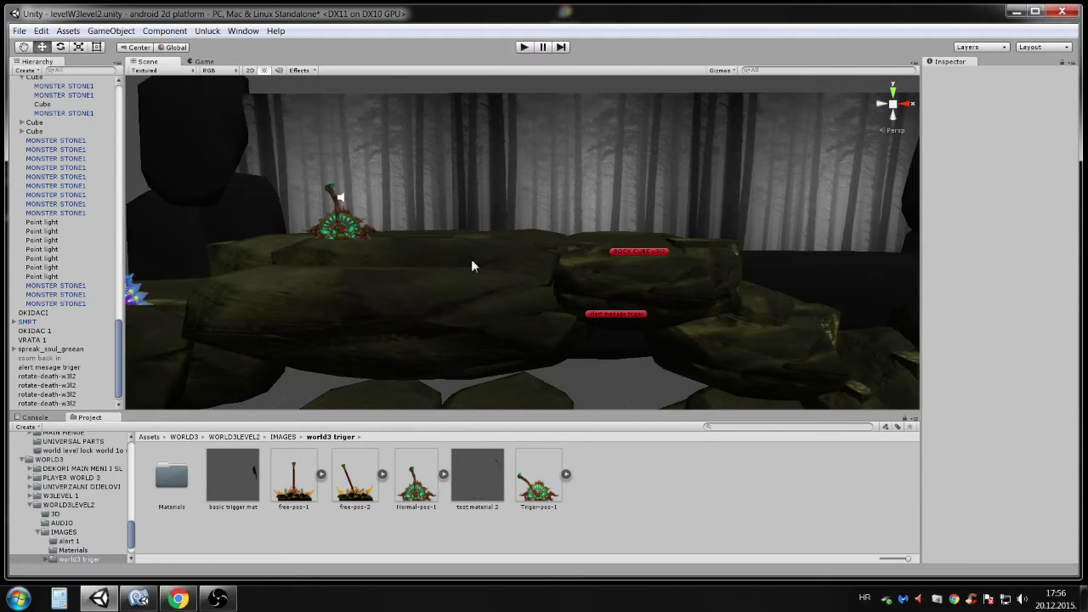
Create a new 3D plane on the rock ledge beside the green lever.
scroll(474, 263, up, 3)
middle_drag(473, 262, 514, 305)
right_drag(515, 305, 548, 340)
scroll(428, 263, up, 2)
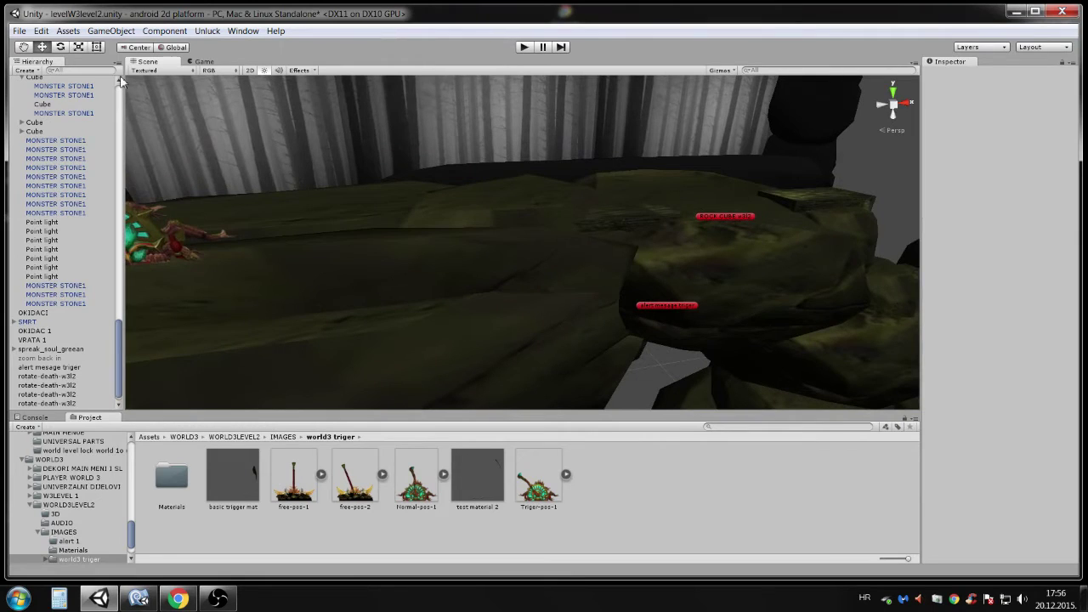
click(119, 32)
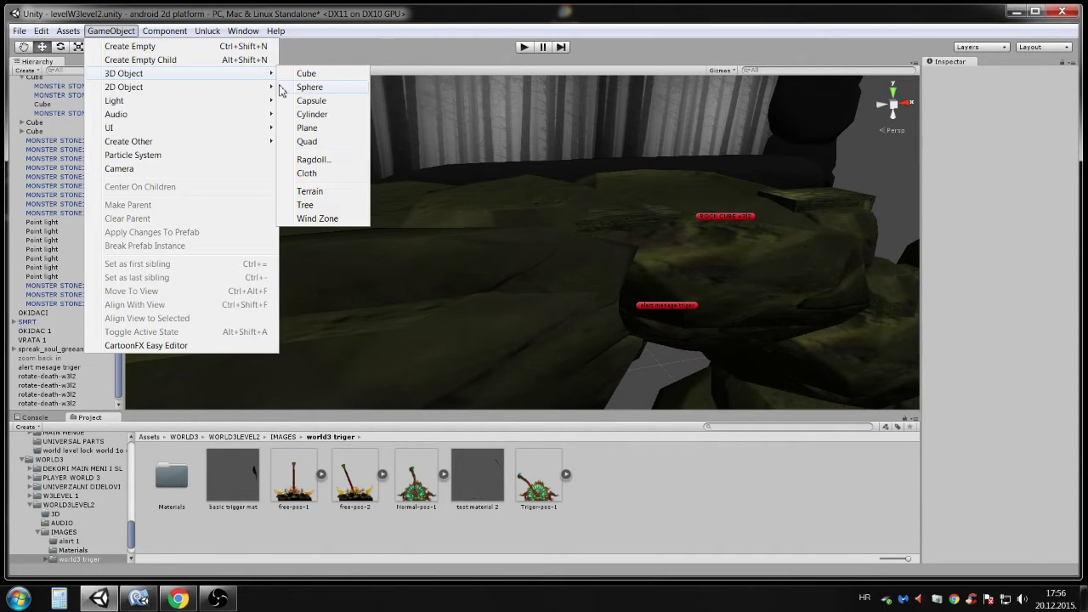
click(307, 128)
scroll(272, 270, down, 3)
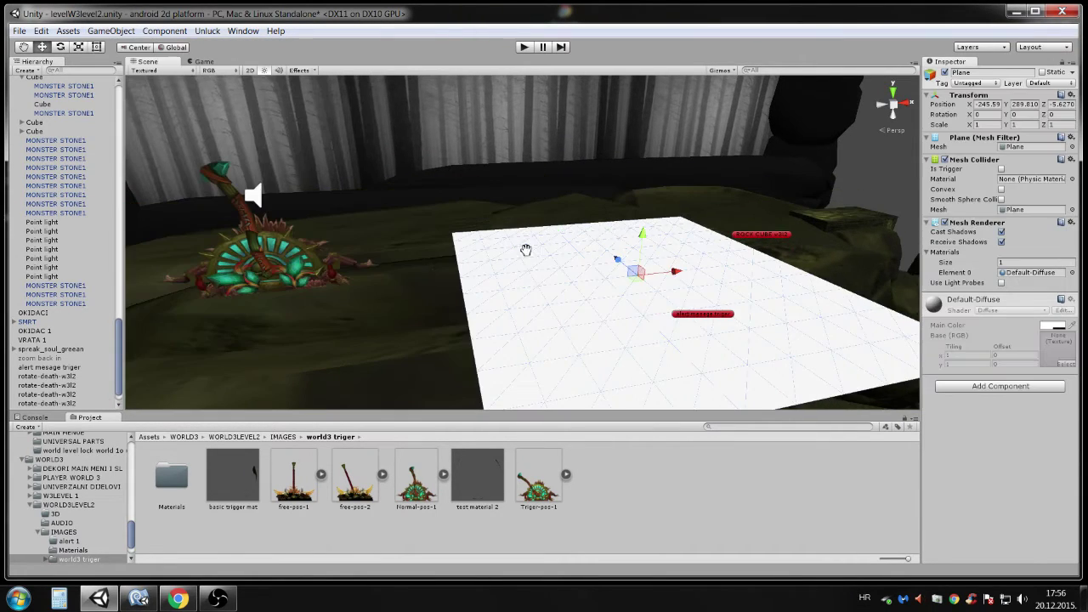
Copy the green lever plane's Transform and paste its values onto the new plane.
click(271, 270)
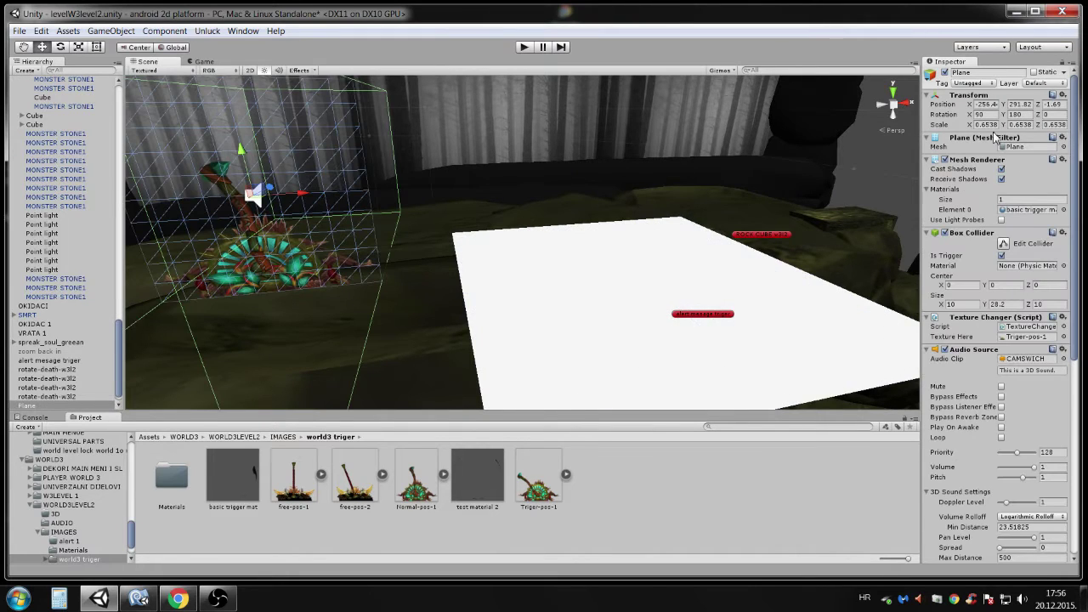
right_click(975, 96)
click(944, 162)
click(684, 249)
right_click(964, 96)
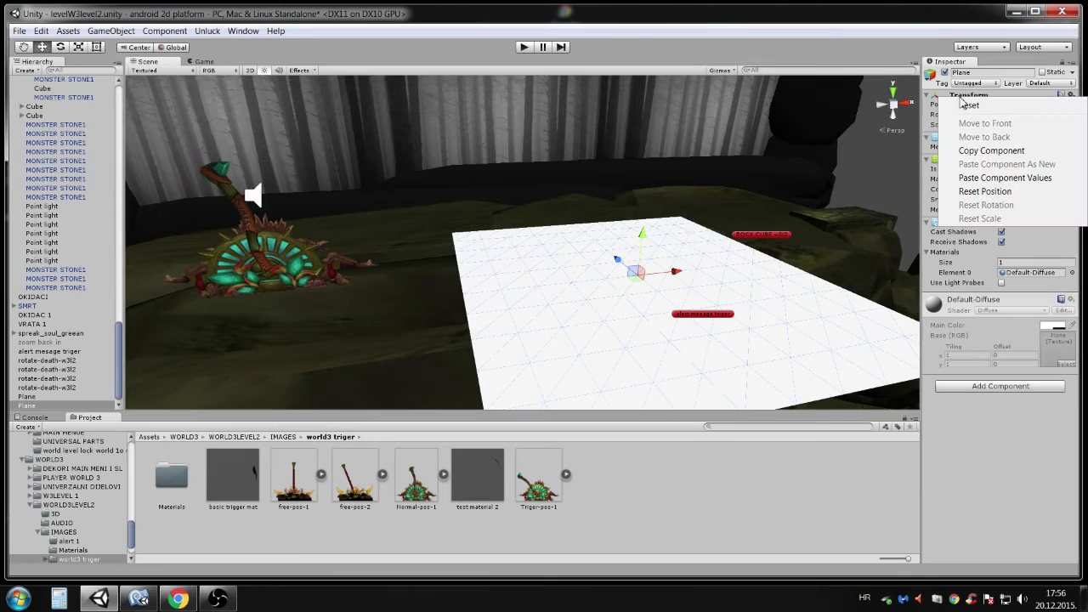
click(991, 181)
Move the new plane along the ledge away from the green lever, to about X -246.31, Y 291.88.
scroll(637, 206, down, 4)
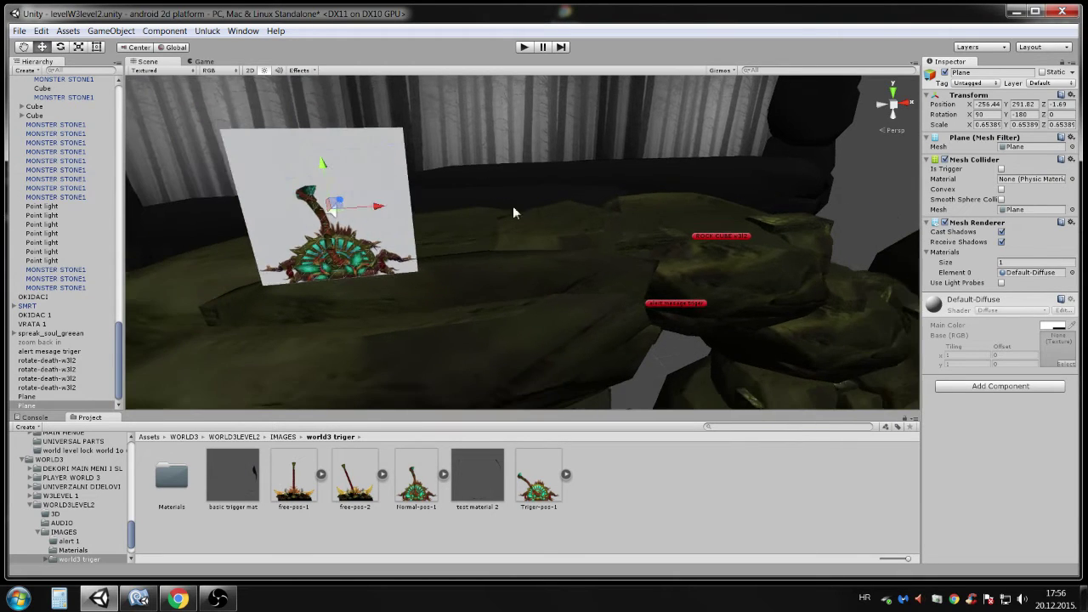
right_drag(512, 207, 435, 182)
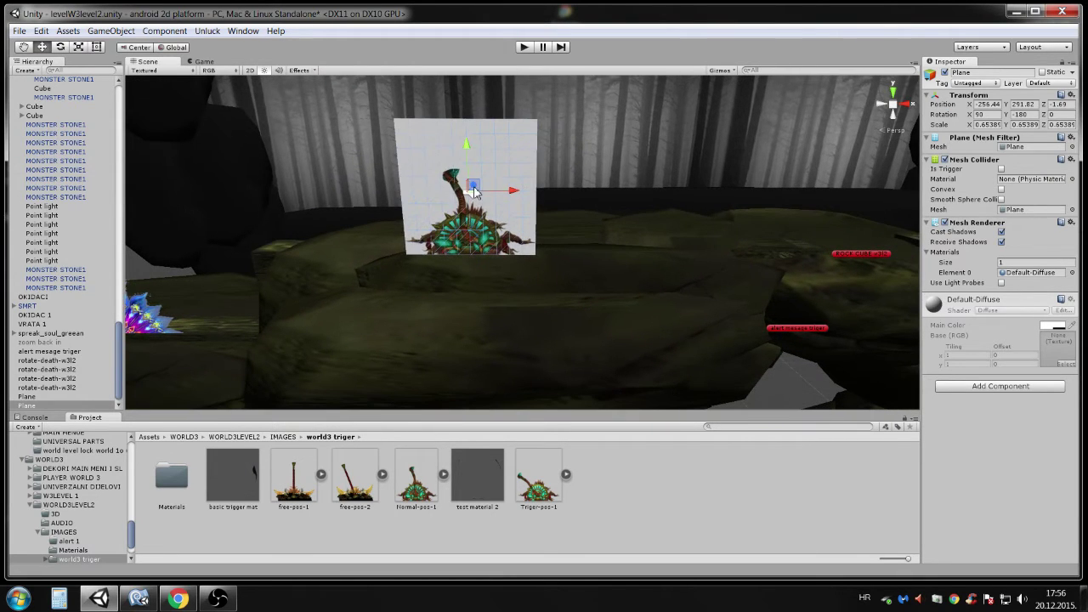
drag(474, 190, 687, 187)
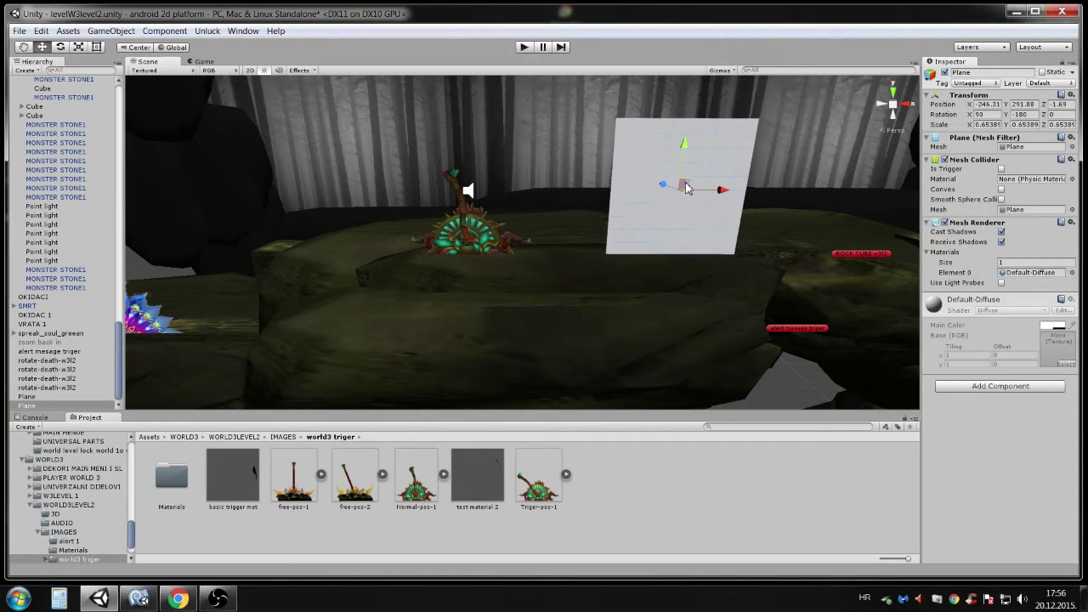
Replace the new plane's Mesh Collider with a Box Collider.
middle_drag(681, 196, 529, 212)
scroll(530, 212, up, 4)
alt+drag(451, 184, 552, 243)
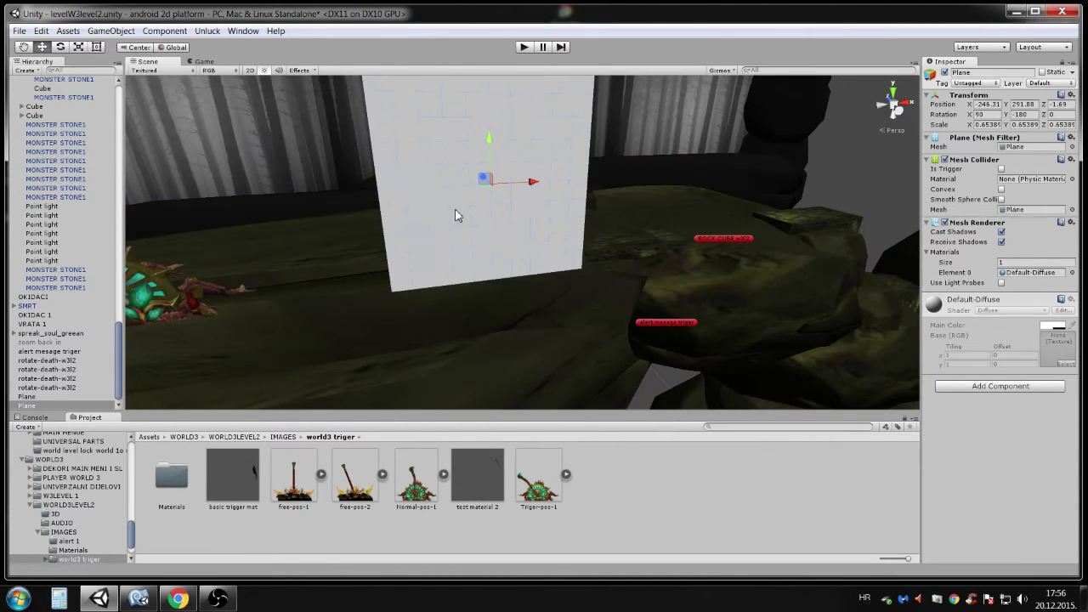
middle_drag(455, 200, 531, 226)
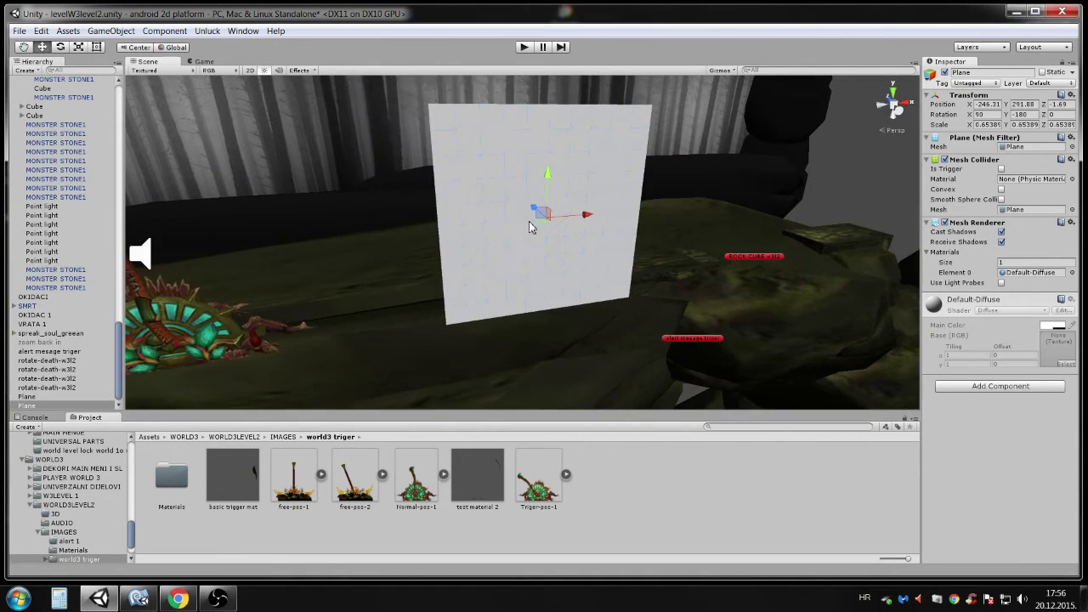
right_click(963, 167)
click(994, 205)
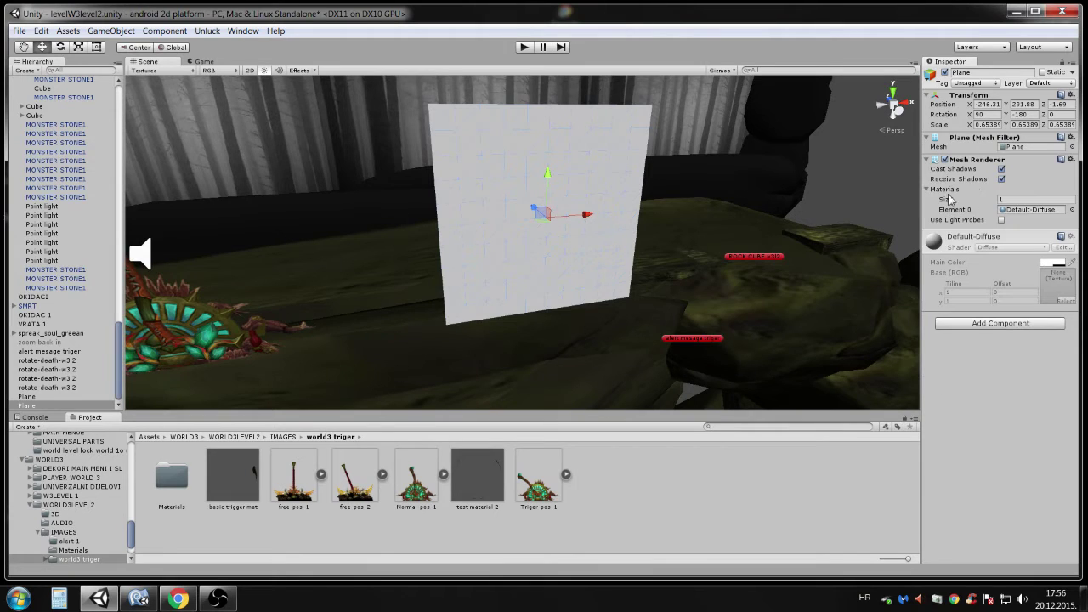
click(954, 325)
click(974, 394)
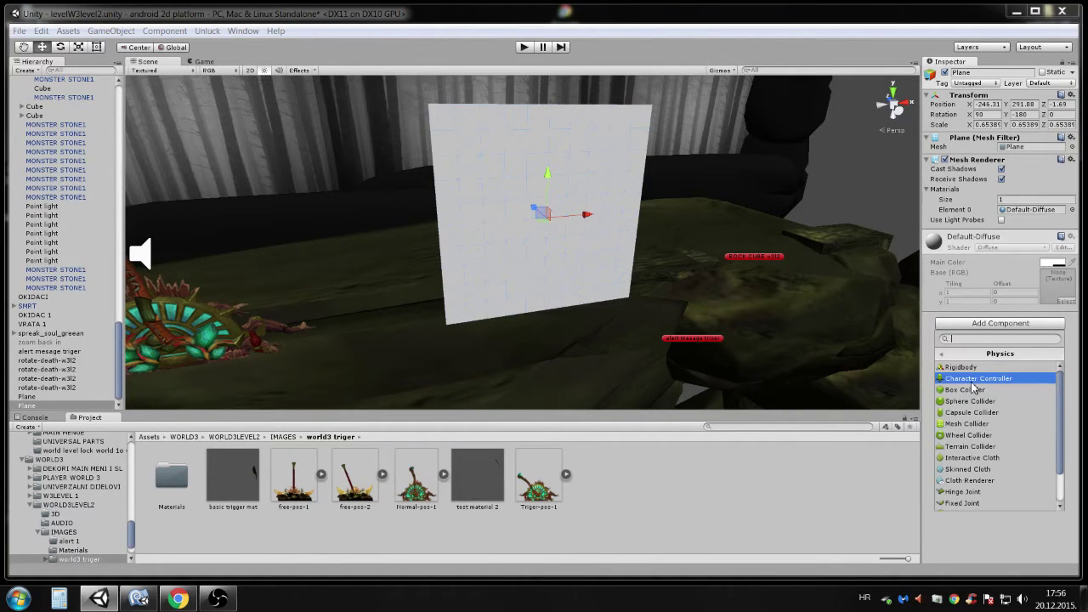
click(974, 391)
Set the Box Collider's Y size to 46.5 and make it a trigger.
middle_drag(455, 188, 582, 225)
right_drag(582, 224, 905, 289)
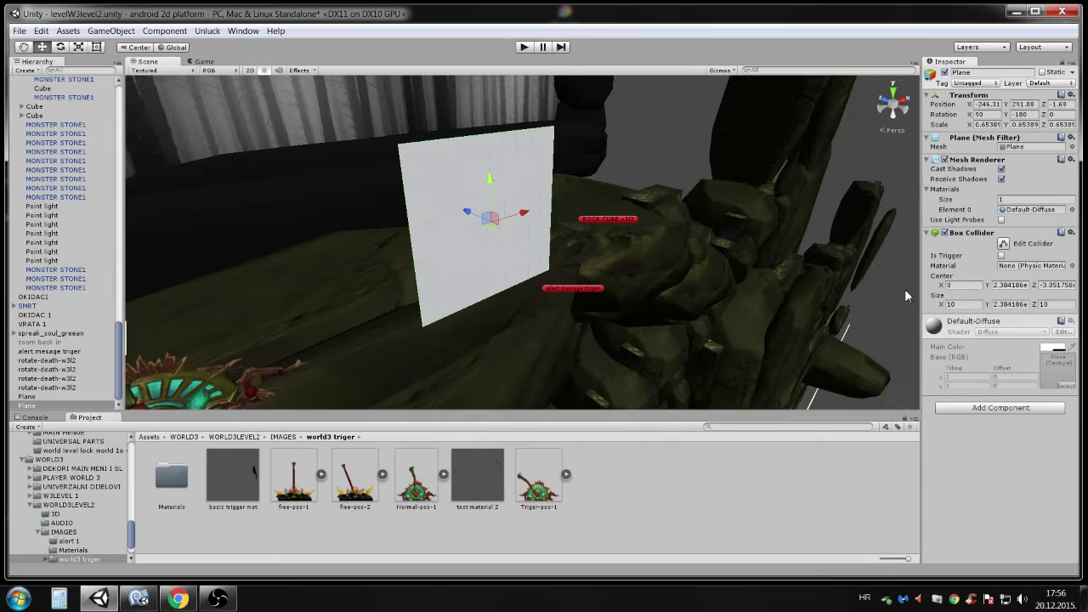
drag(988, 311, 782, 350)
scroll(728, 334, down, 2)
middle_drag(729, 334, 582, 294)
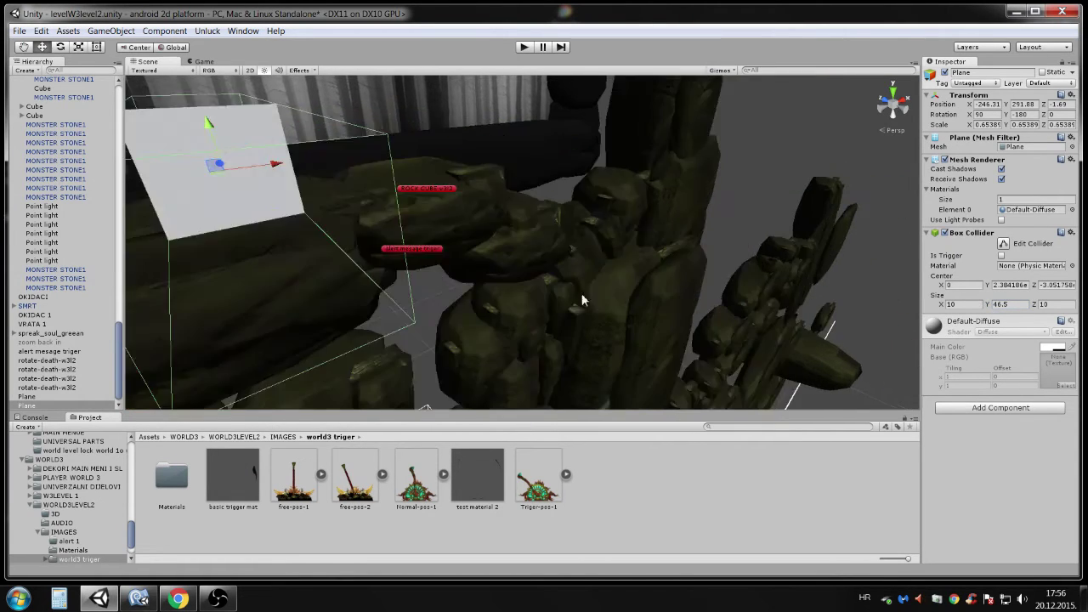
right_drag(582, 294, 511, 272)
click(1001, 255)
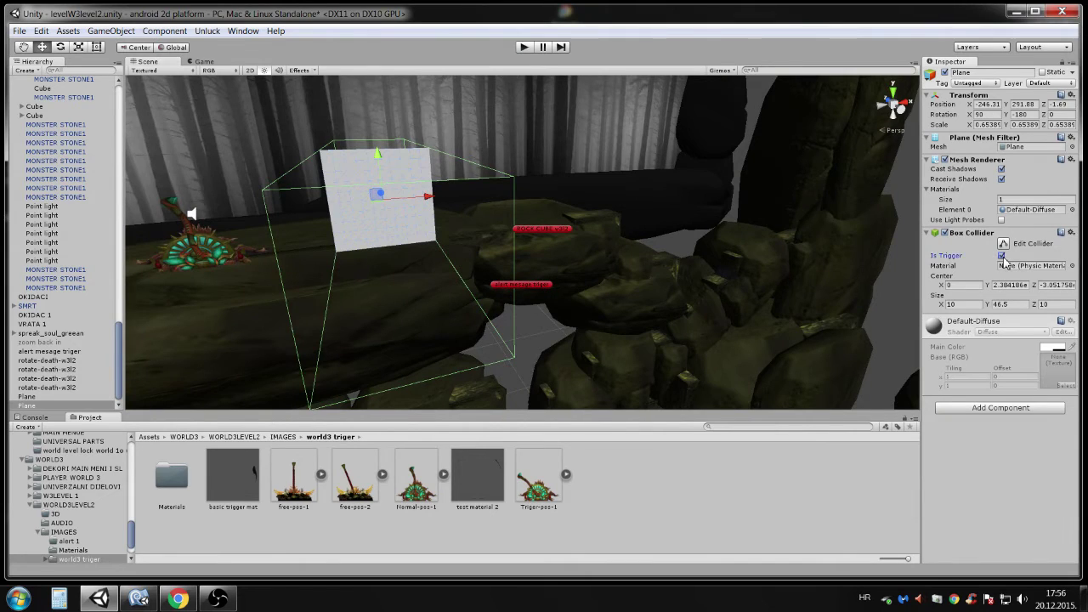
Delete the old "test material 2" from the world3 triger folder.
right_drag(810, 282, 673, 278)
scroll(672, 281, up, 5)
middle_drag(605, 359, 657, 315)
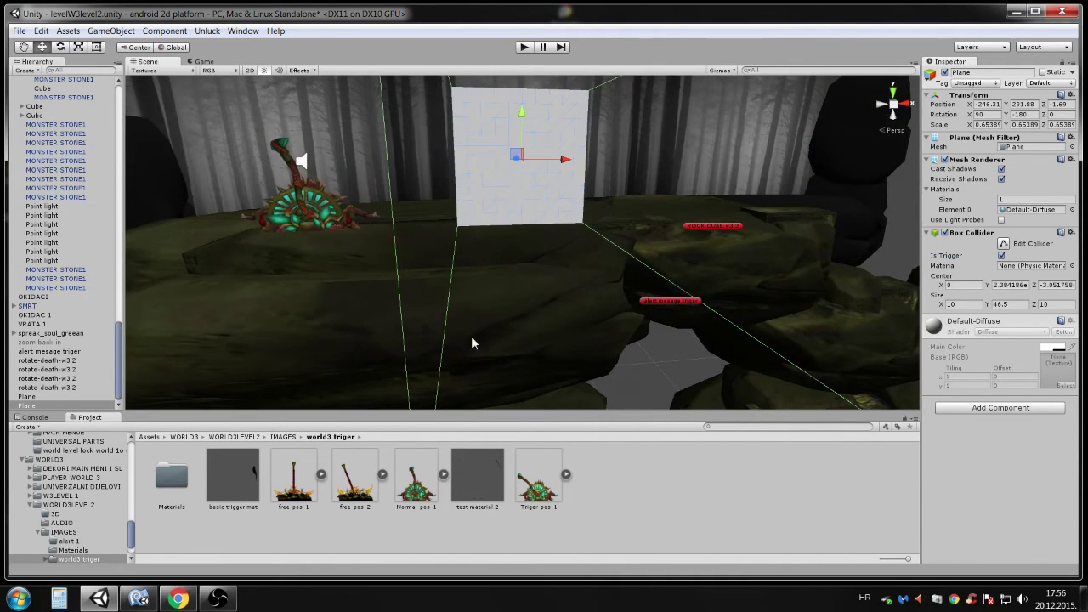
click(477, 493)
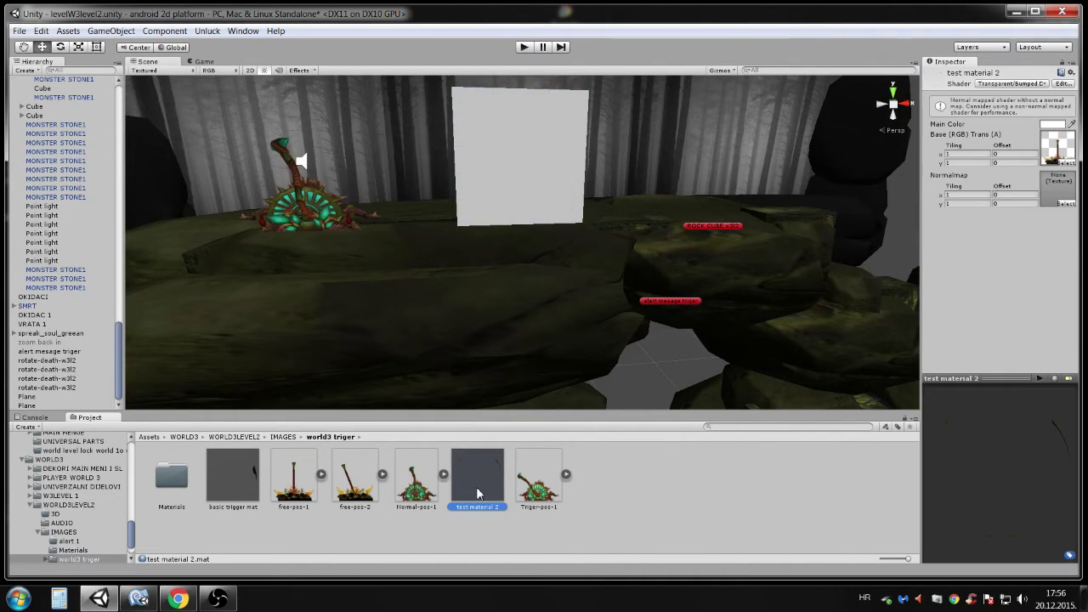
key(Delete)
key(Return)
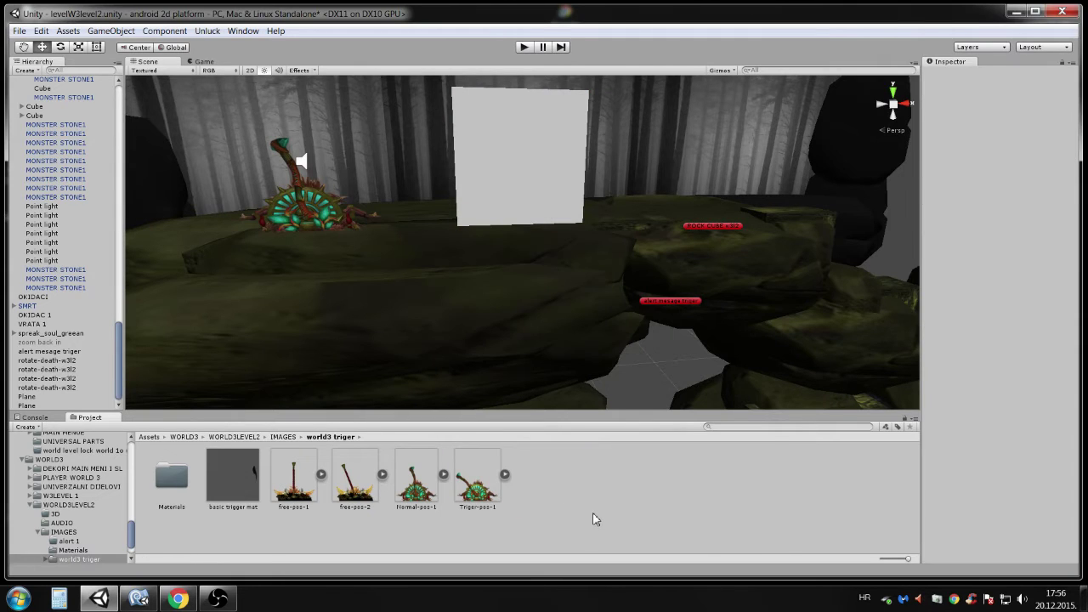
Create a new material named testmaterialnum2 in the world3 triger folder.
right_click(595, 514)
mouse_move(692, 328)
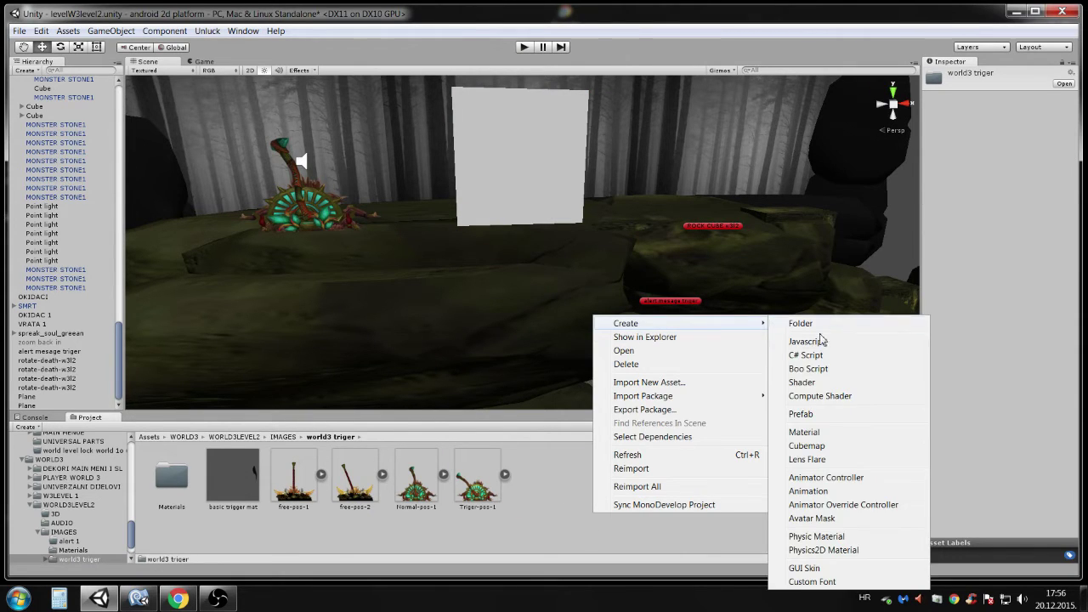
click(799, 432)
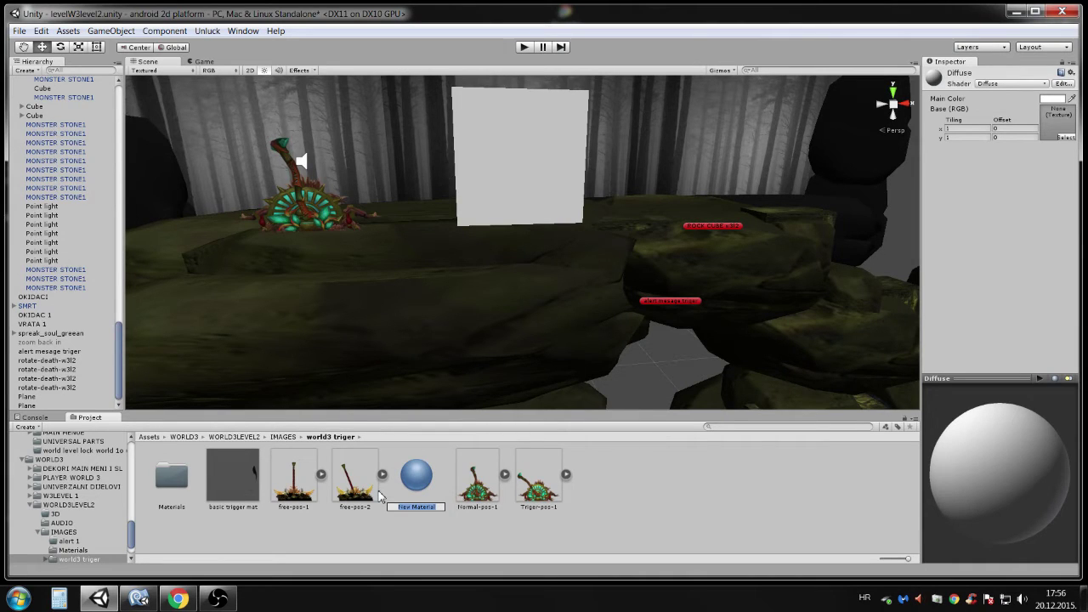
text(testmaterialnum2)
key(Return)
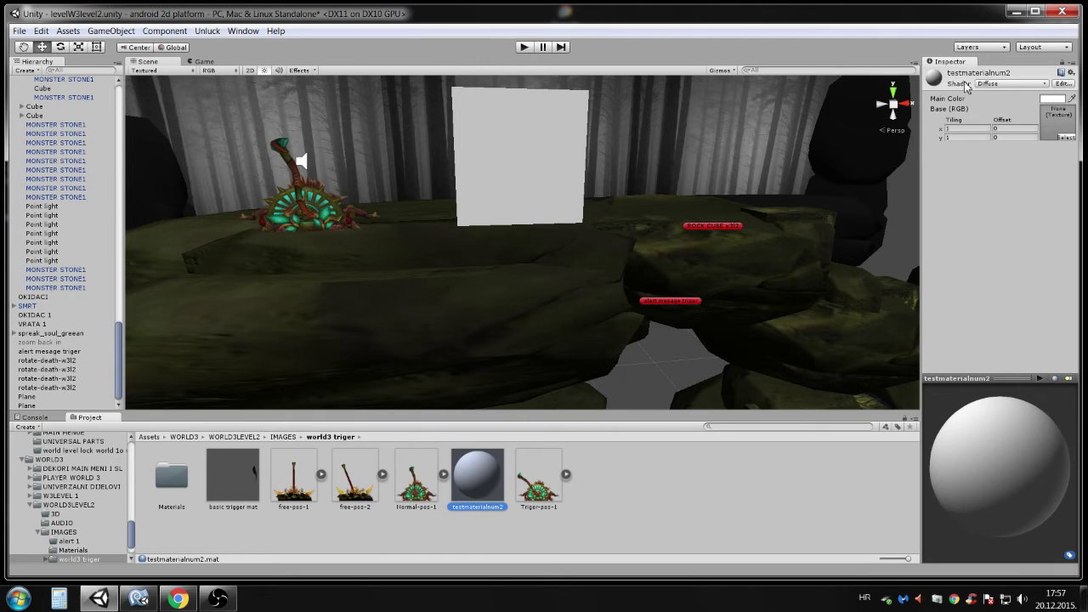
Set testmaterialnum2's shader to Transparent/Bumped Diffuse and assign Normal-pos-1 as its base texture.
click(991, 85)
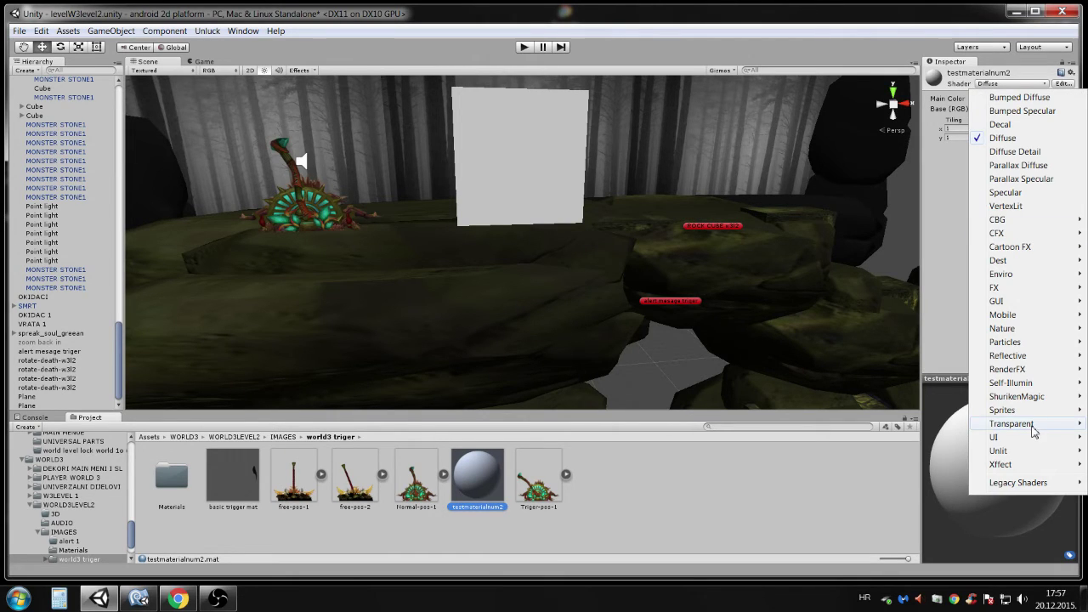
mouse_move(1028, 424)
click(909, 424)
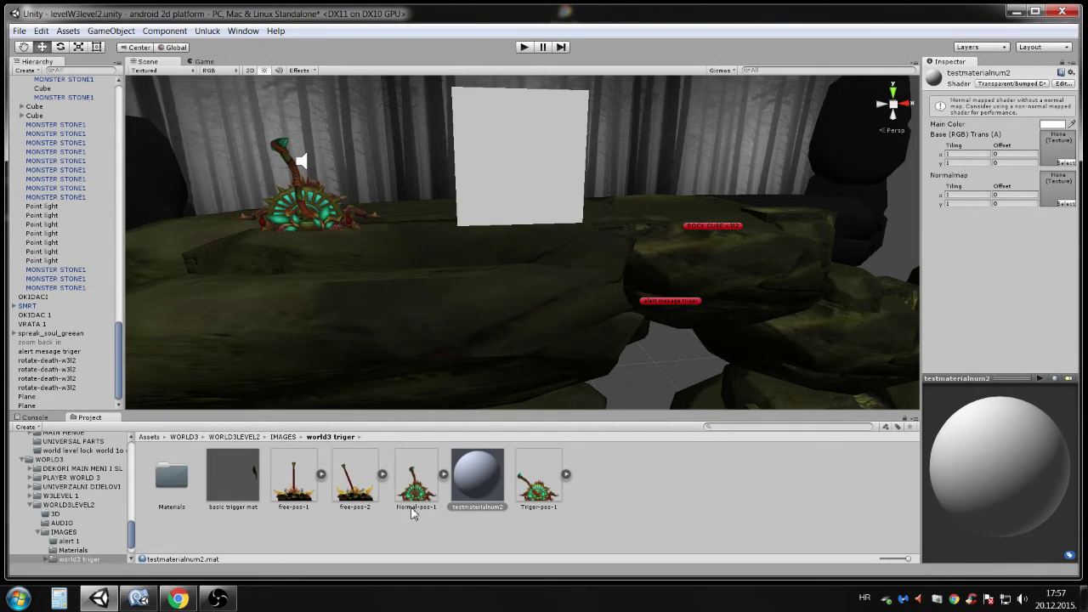
drag(416, 501, 1058, 151)
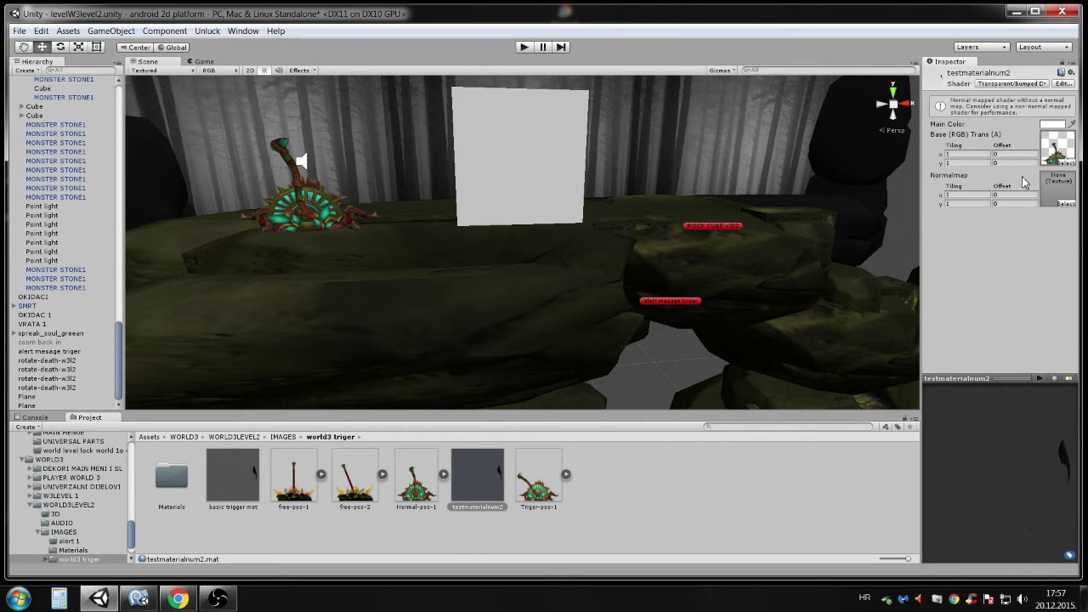
Apply testmaterialnum2 to the blank white plane beside the green lever and compare the two in the scene.
click(468, 486)
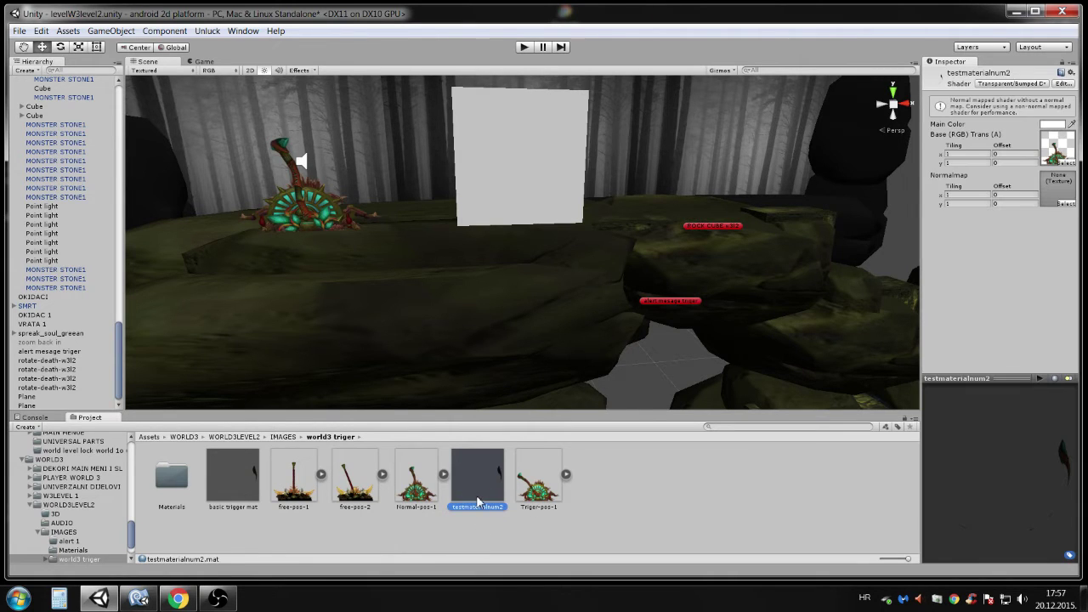
drag(484, 490, 545, 166)
click(535, 205)
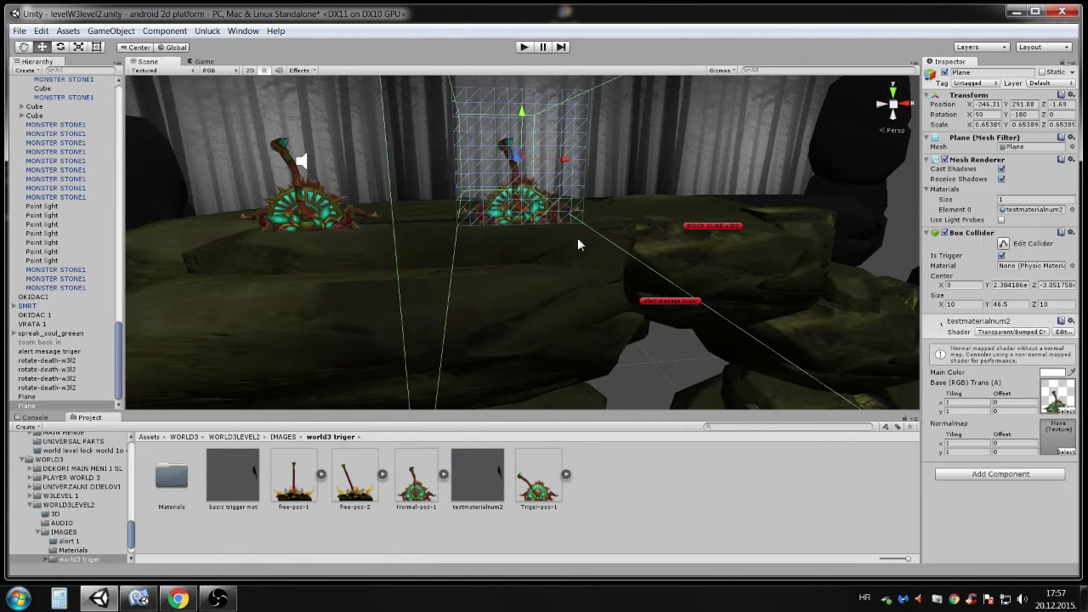
scroll(618, 214, down, 3)
scroll(607, 247, up, 4)
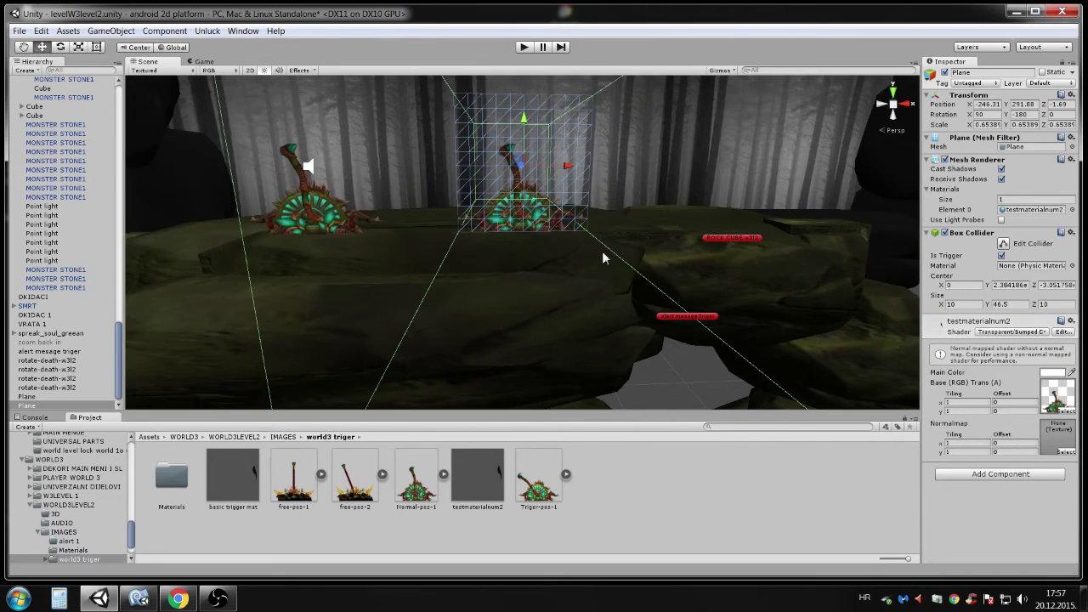
alt+drag(584, 278, 619, 304)
right_drag(557, 275, 558, 264)
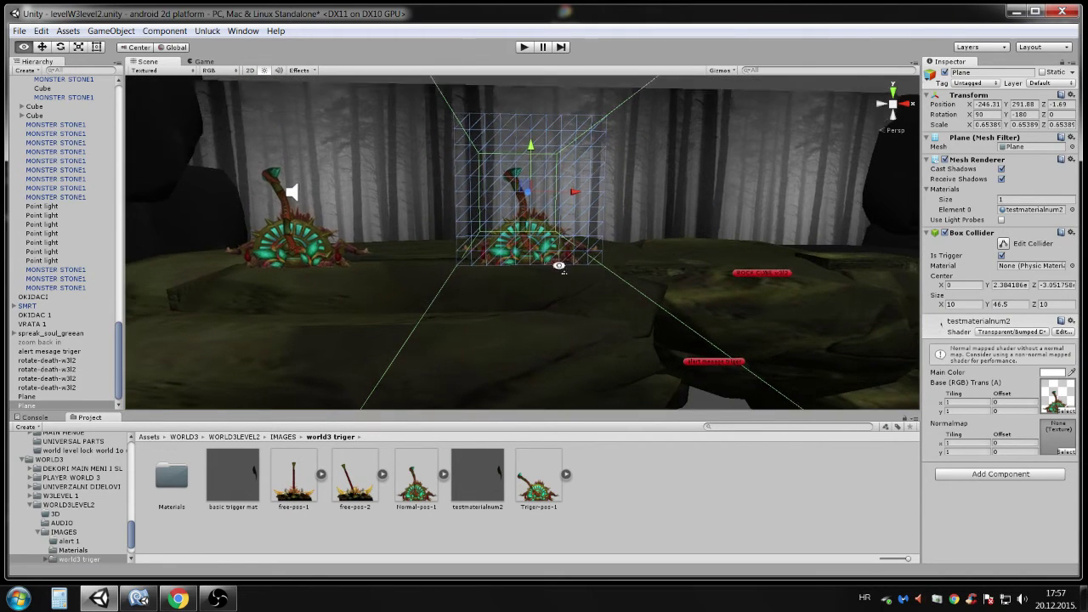
click(554, 247)
right_drag(553, 222, 546, 322)
right_drag(536, 167, 545, 128)
alt+drag(550, 178, 426, 216)
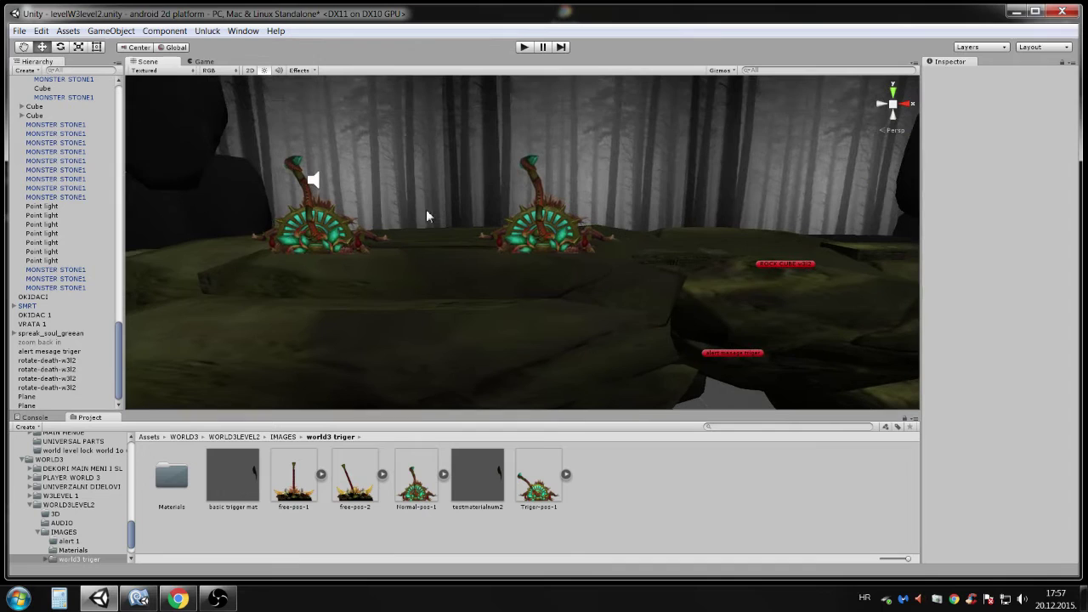
Change testmaterialnum2's base texture to free-pos-1 and select the second lever plane.
click(559, 232)
click(473, 499)
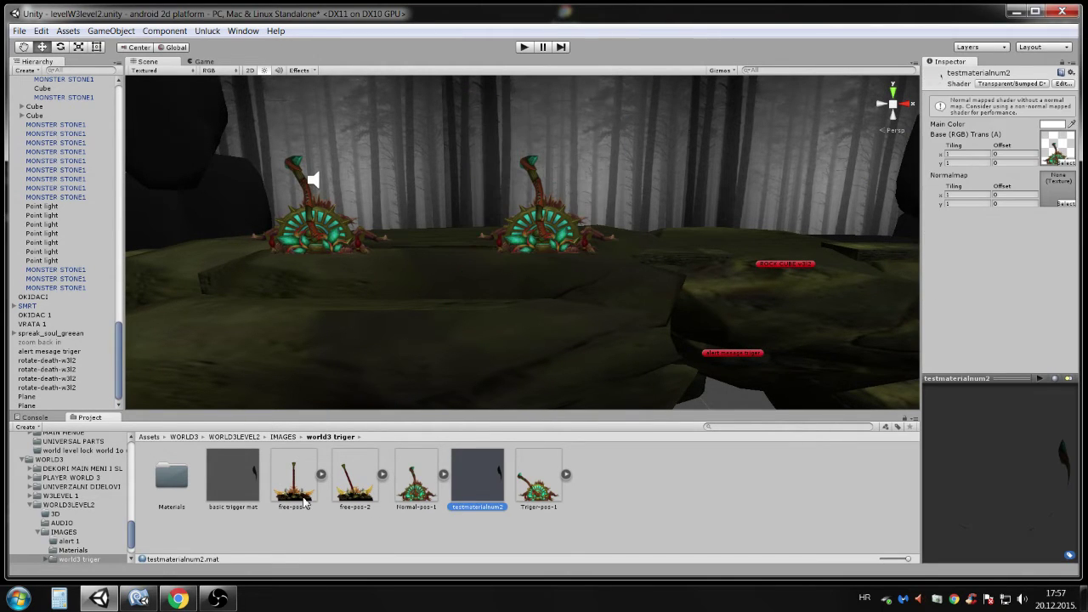
drag(293, 489, 1054, 153)
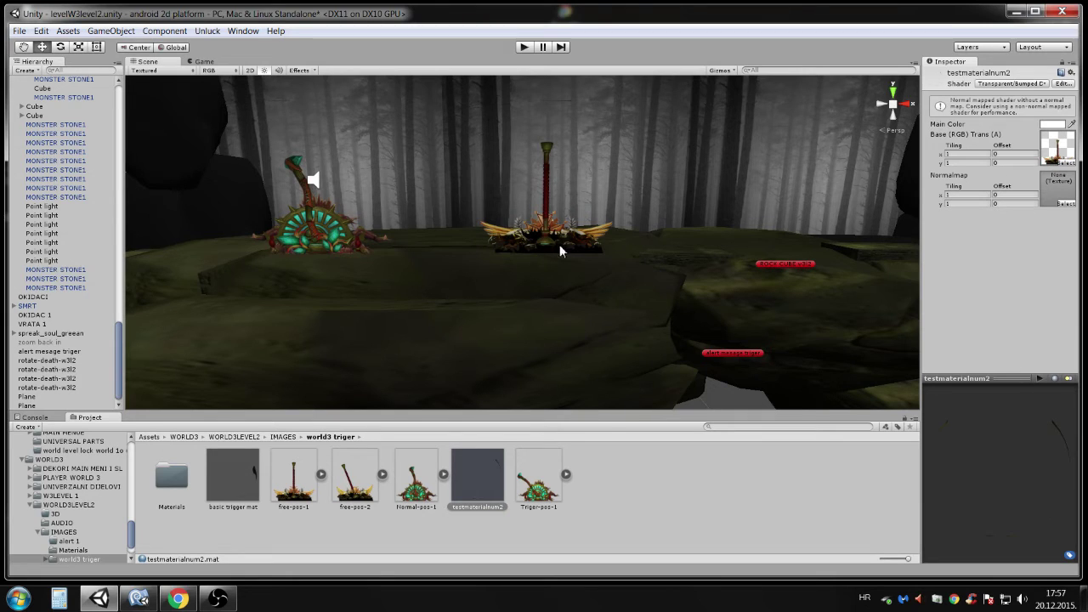
right_drag(583, 316, 574, 288)
click(527, 246)
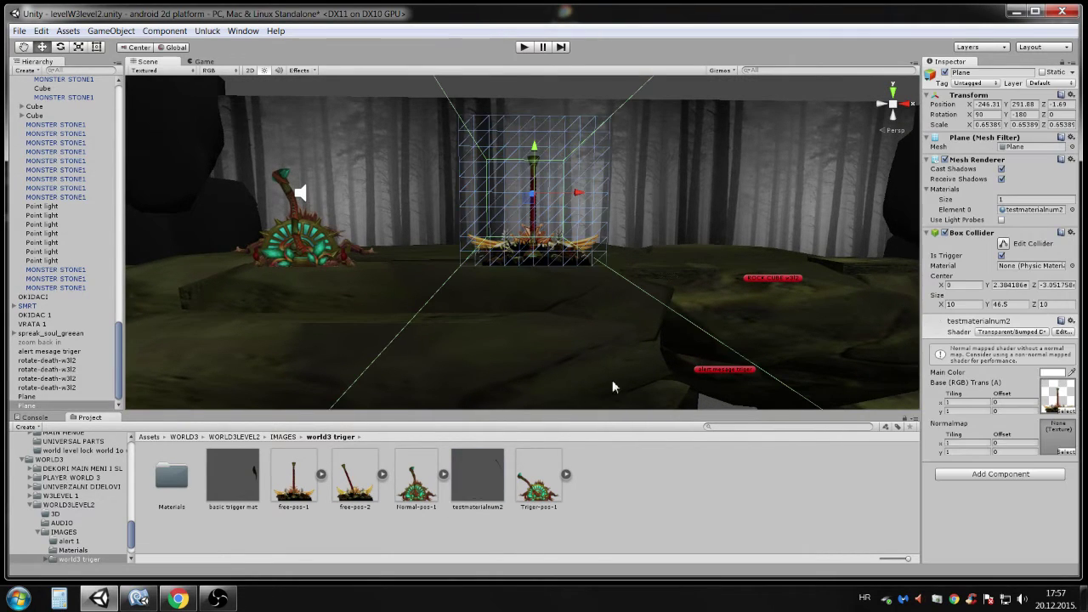
Locate the TextureChanger script through the green lever's component and attach it to the second lever plane.
scroll(89, 540, down, 2)
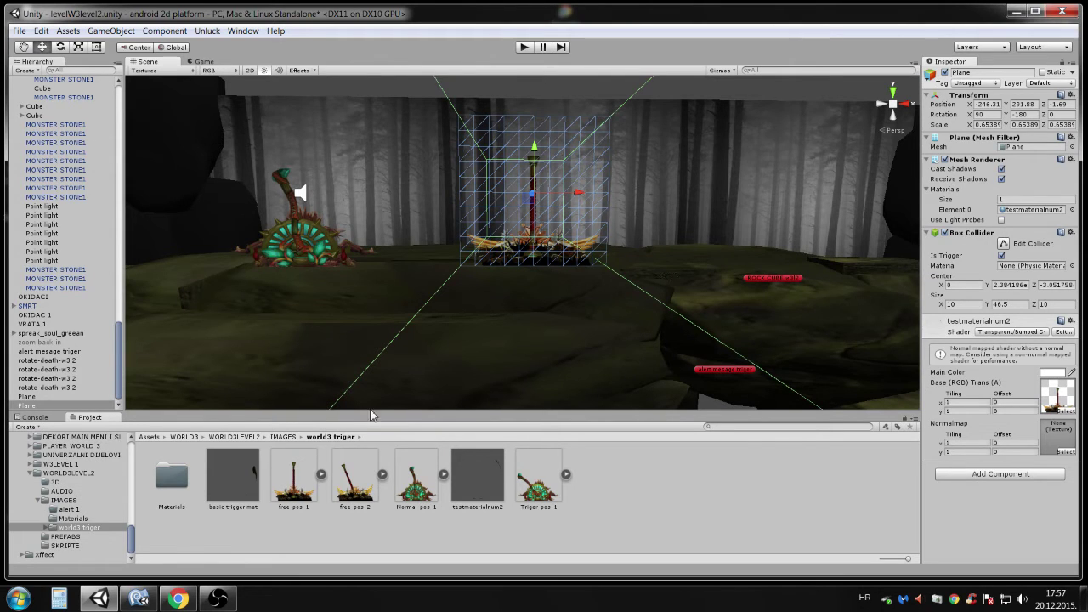
click(292, 503)
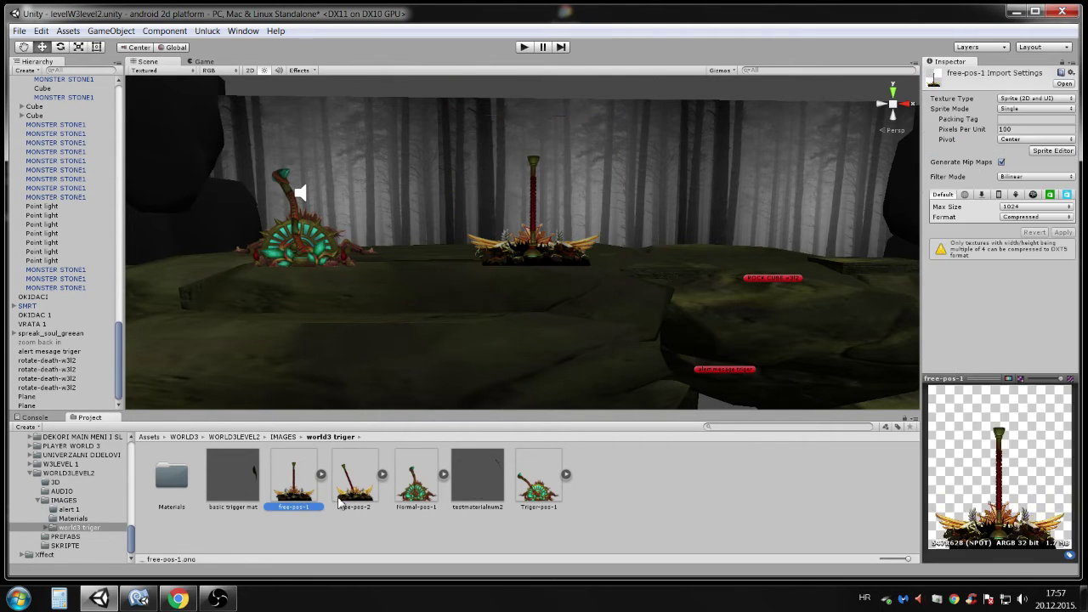
click(331, 544)
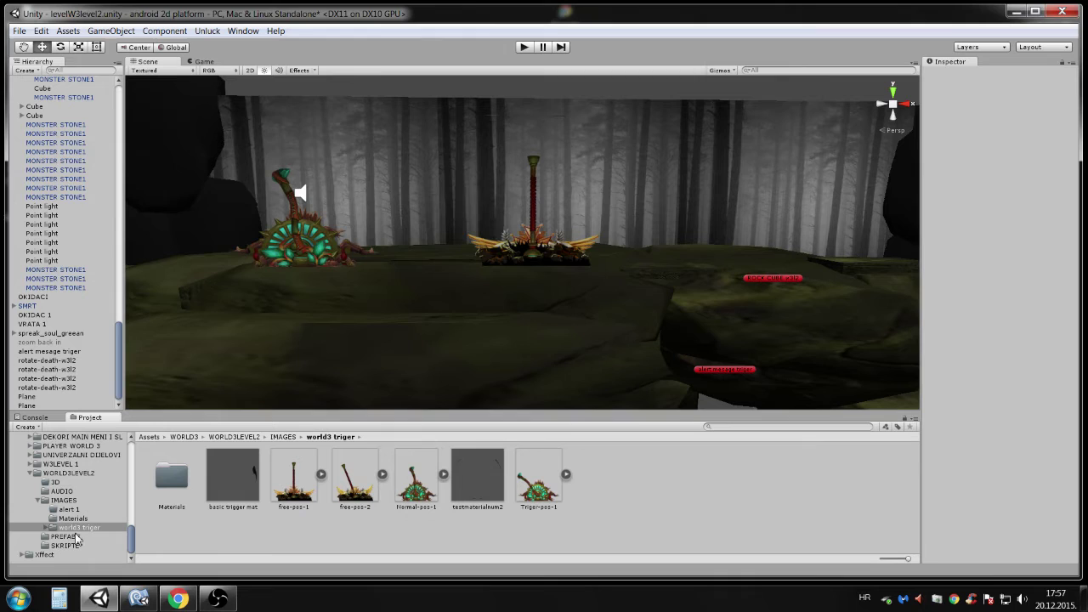
click(317, 249)
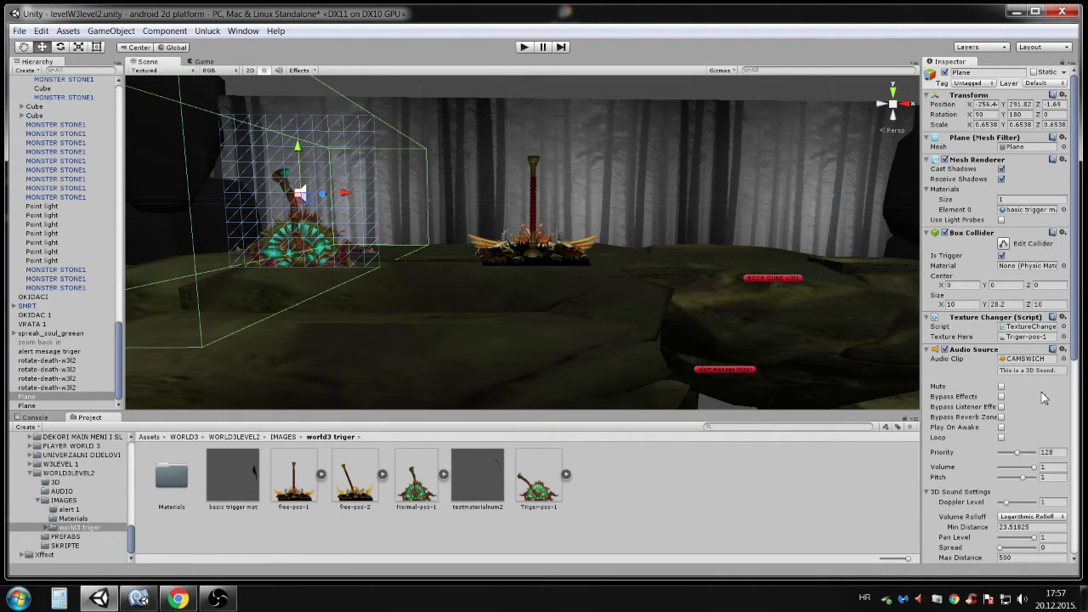
click(1029, 327)
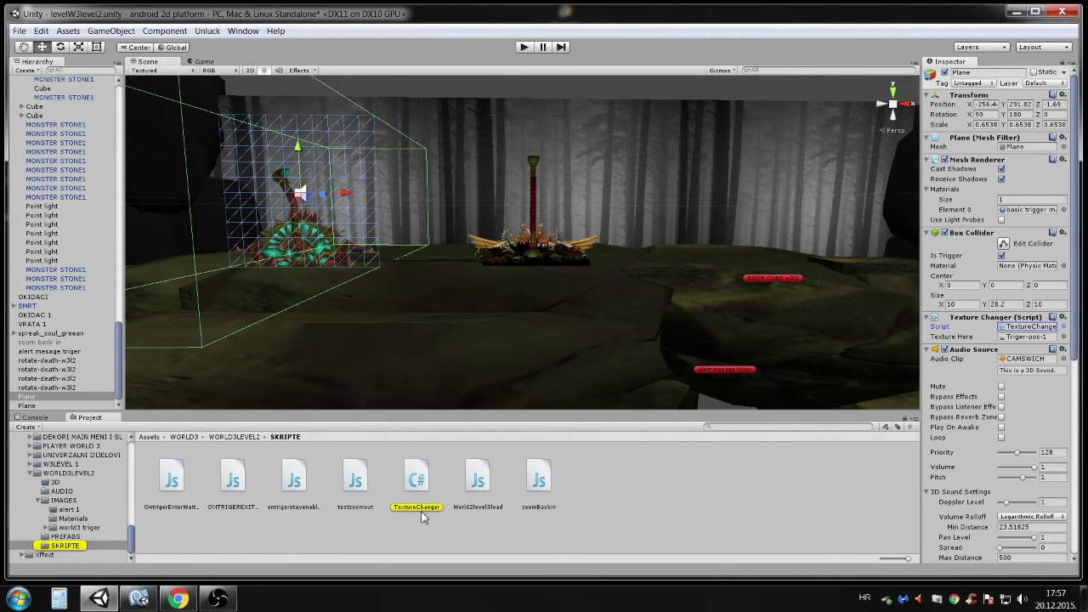
click(530, 246)
drag(414, 488, 974, 527)
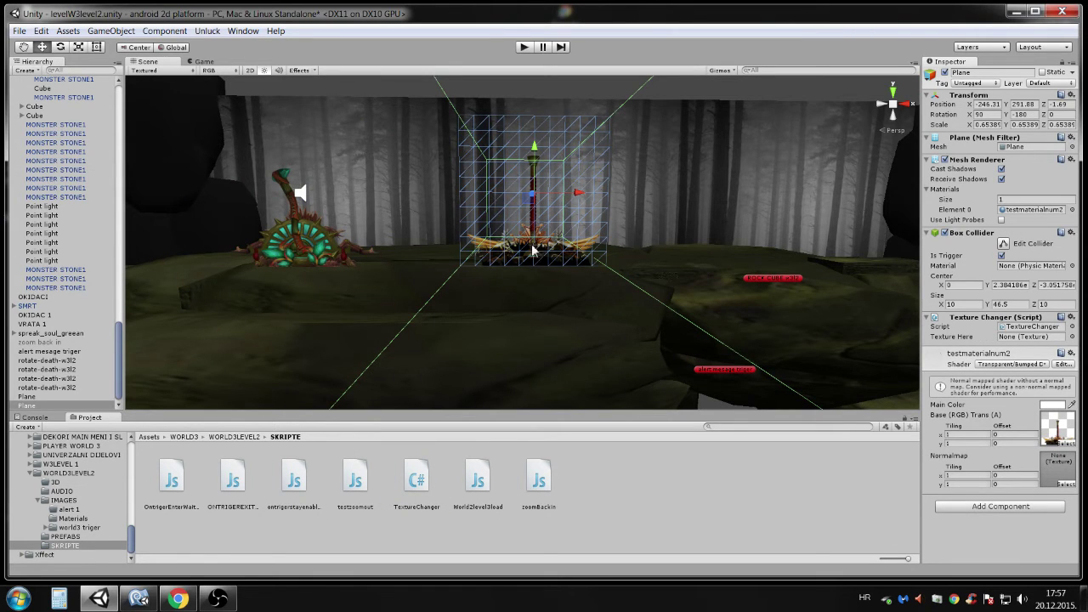
Assign free-pos-2 from the world3 triger folder as the second lever's Texture Here value in Texture Changer.
click(73, 517)
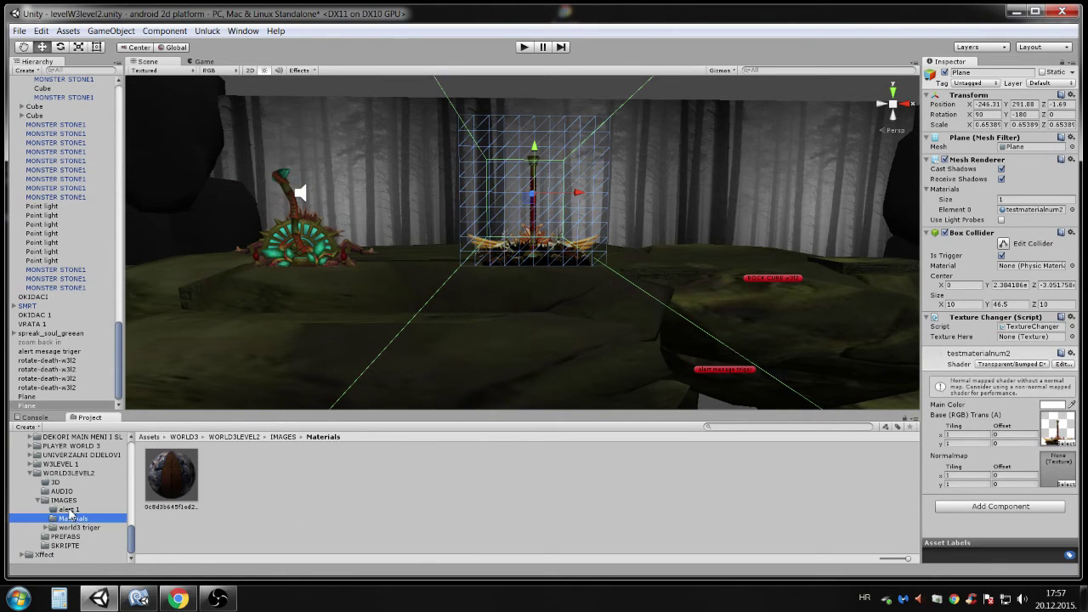
click(79, 527)
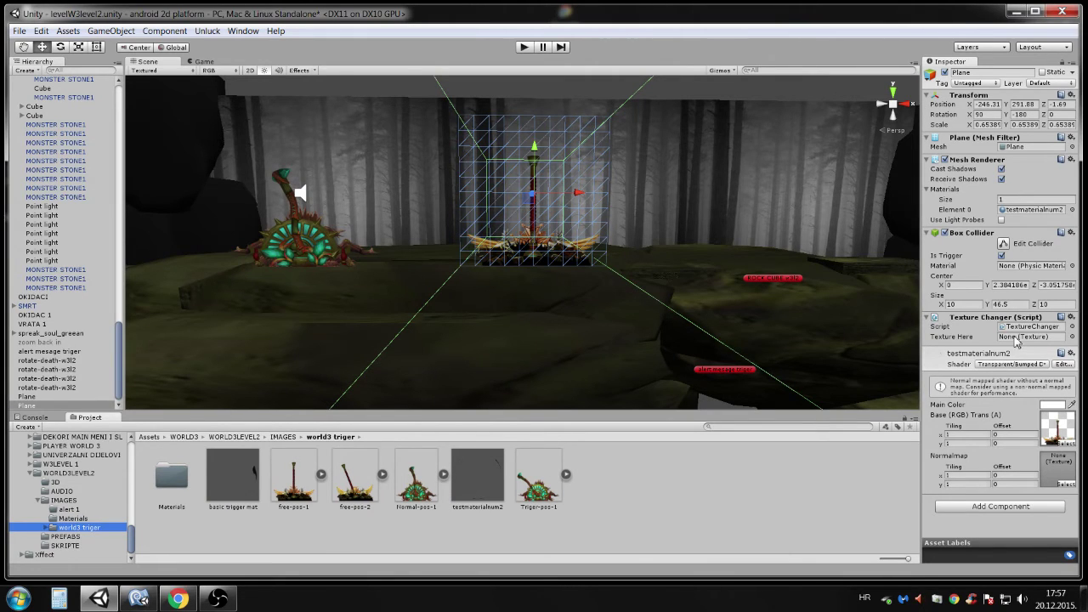
click(545, 96)
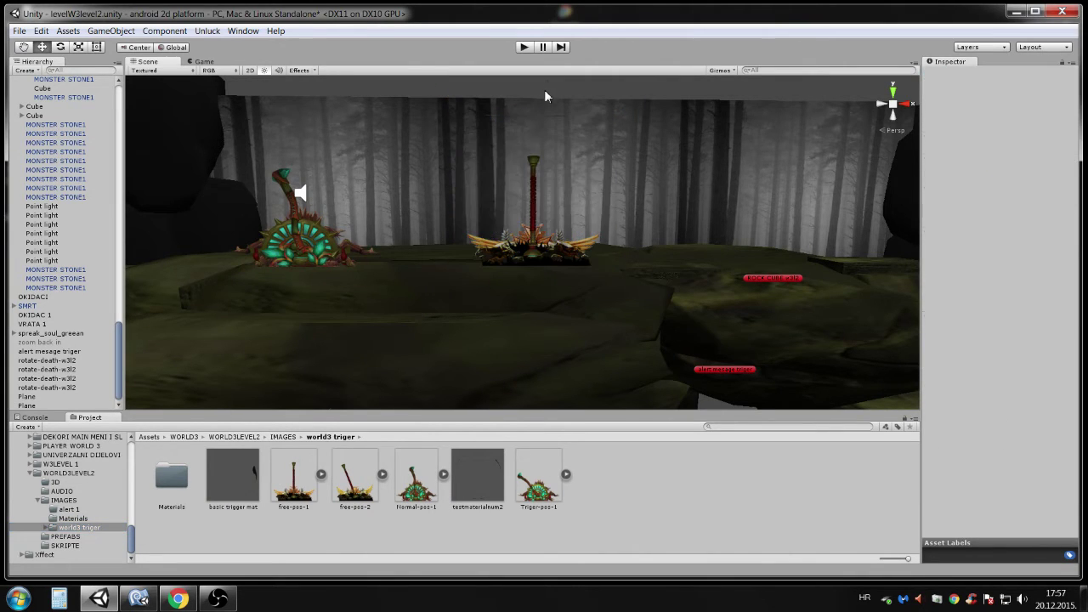
click(534, 244)
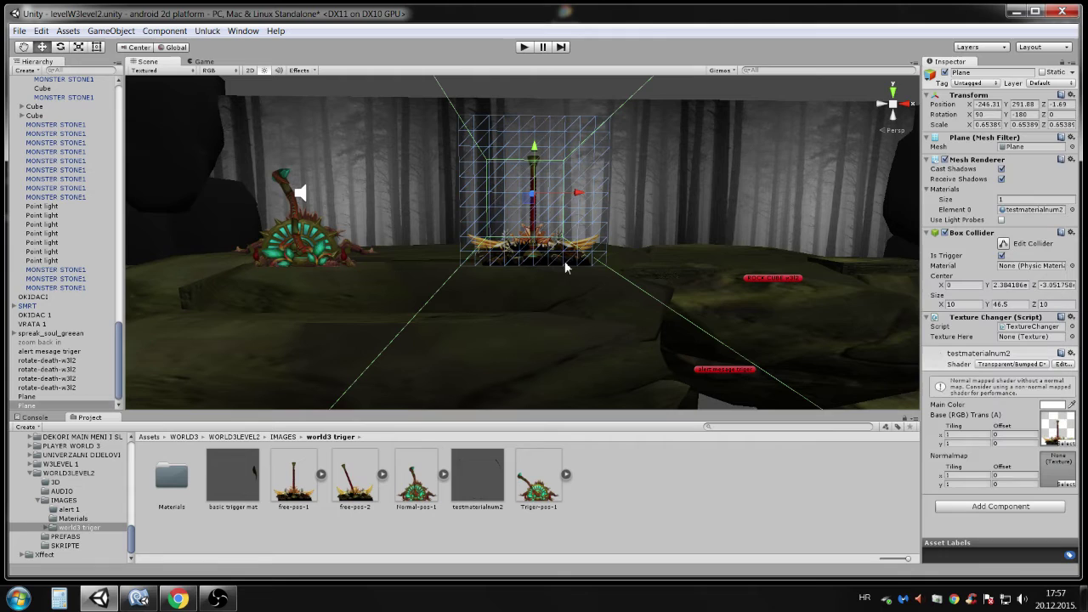
drag(362, 493, 1016, 343)
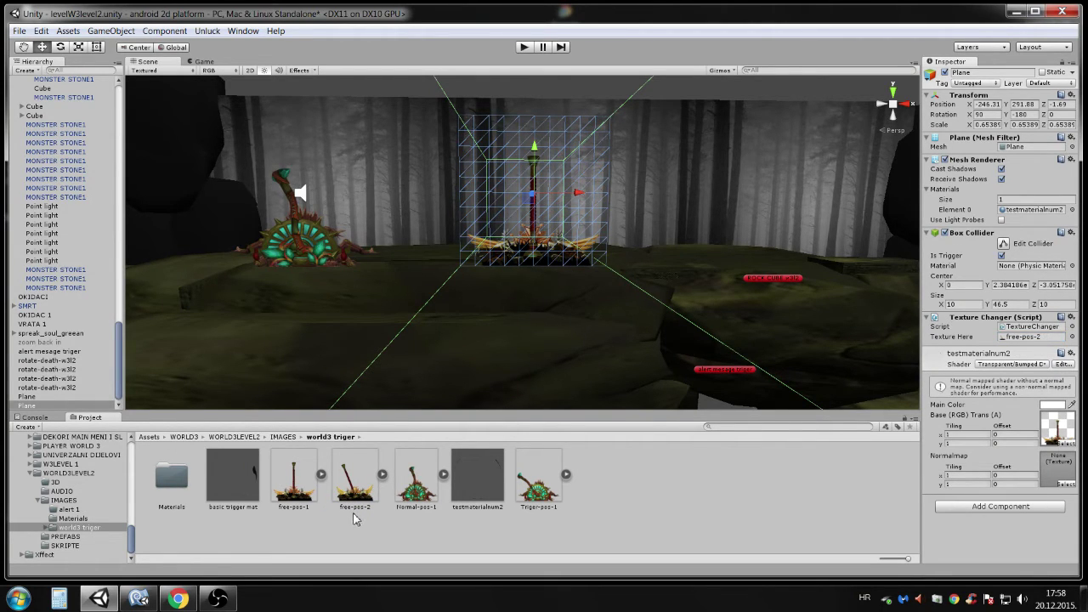
click(692, 479)
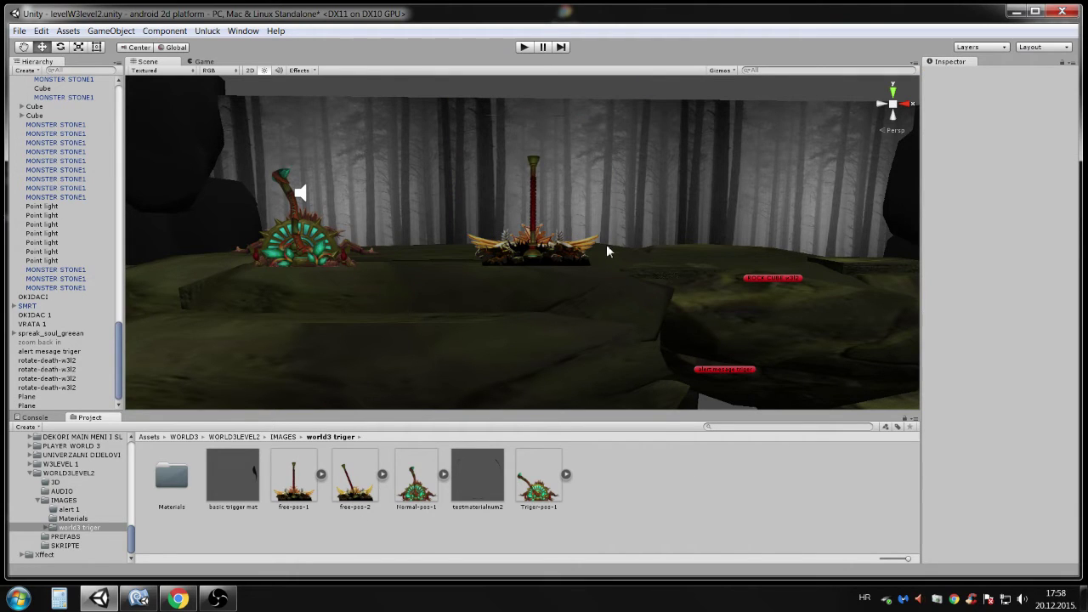
Add an Audio Source component to the second lever plane and turn off Play On Awake.
click(551, 255)
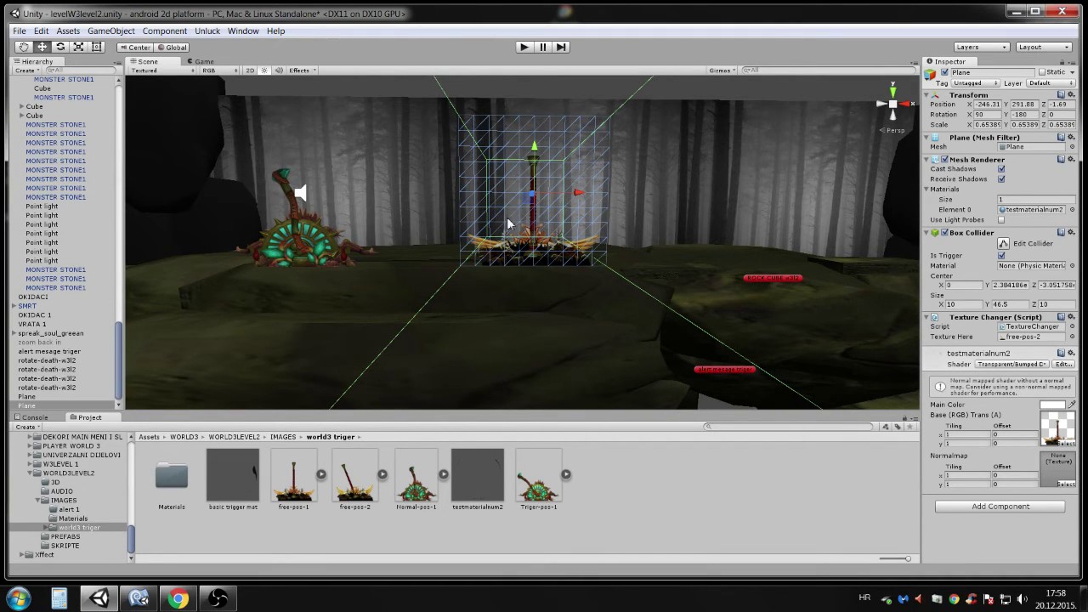
click(998, 513)
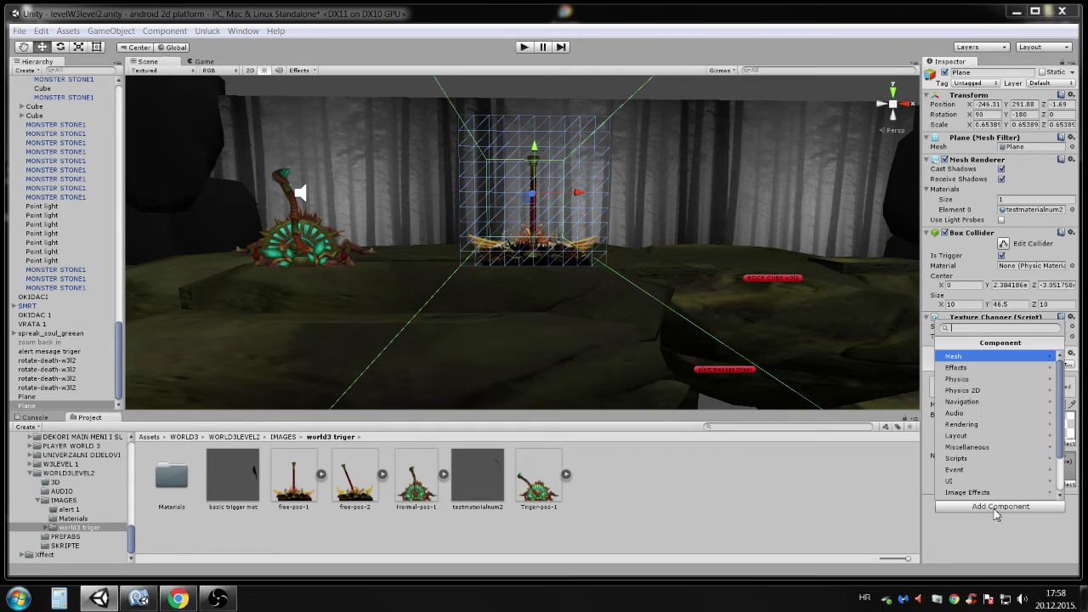
click(980, 414)
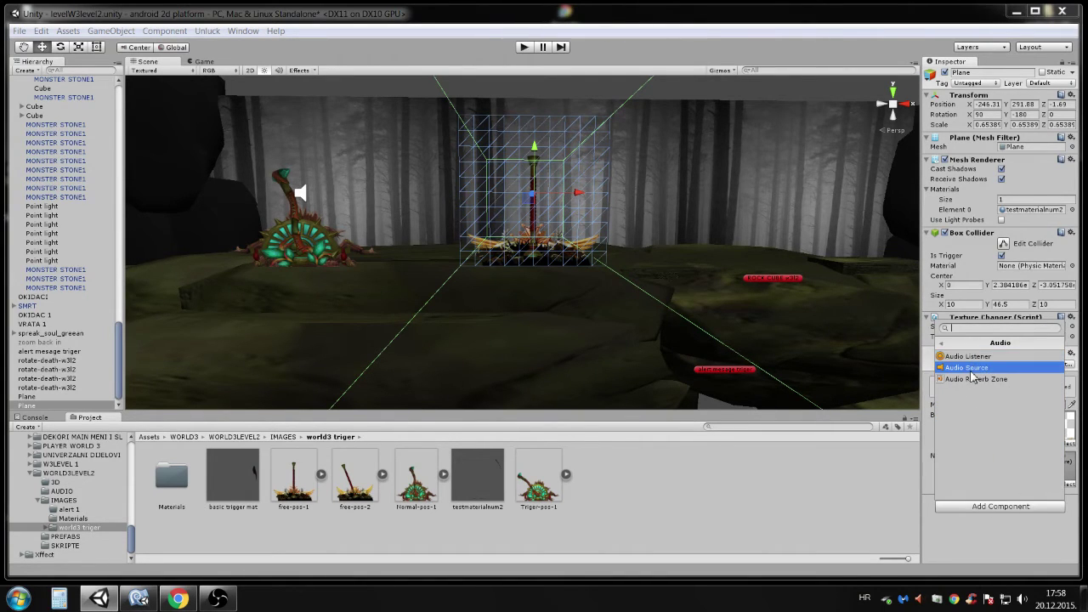
click(1021, 368)
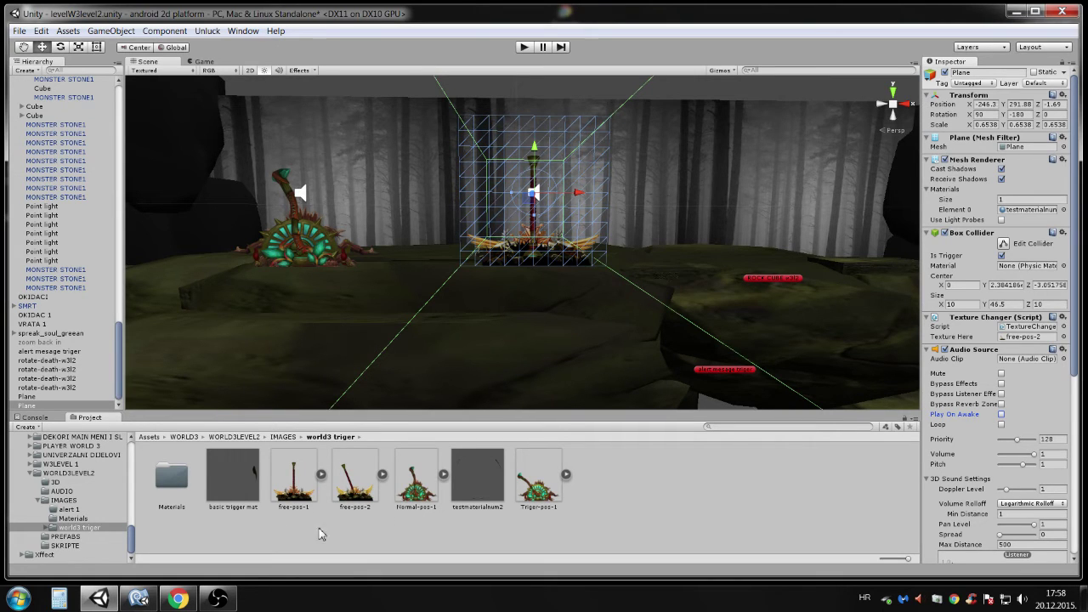
Locate the CAMSWICH clip through the green lever's Audio Source and assign it as the second lever plane's Audio Clip.
click(350, 228)
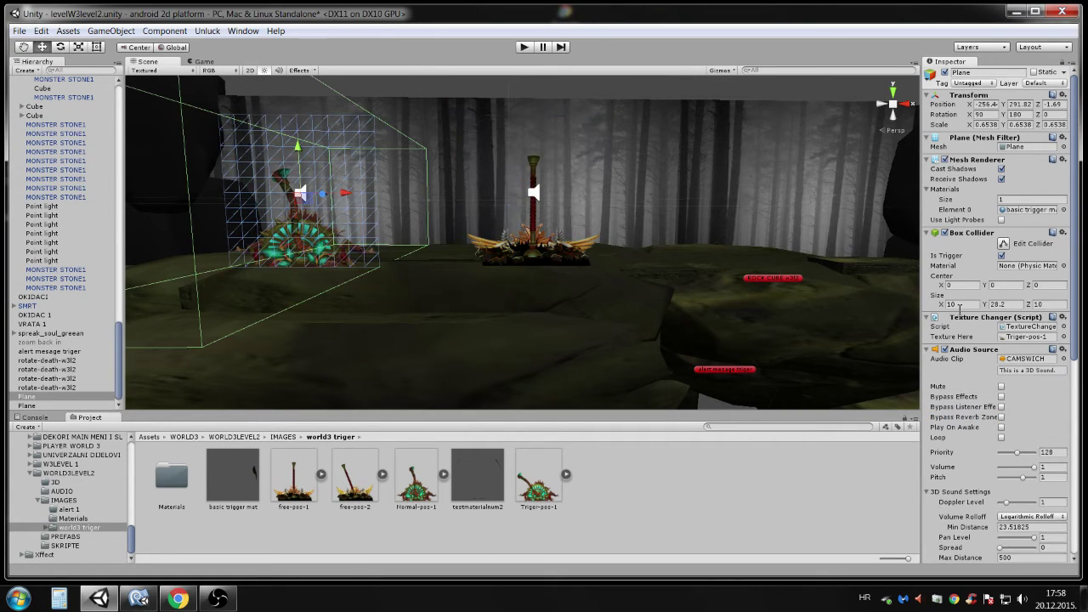
click(1011, 359)
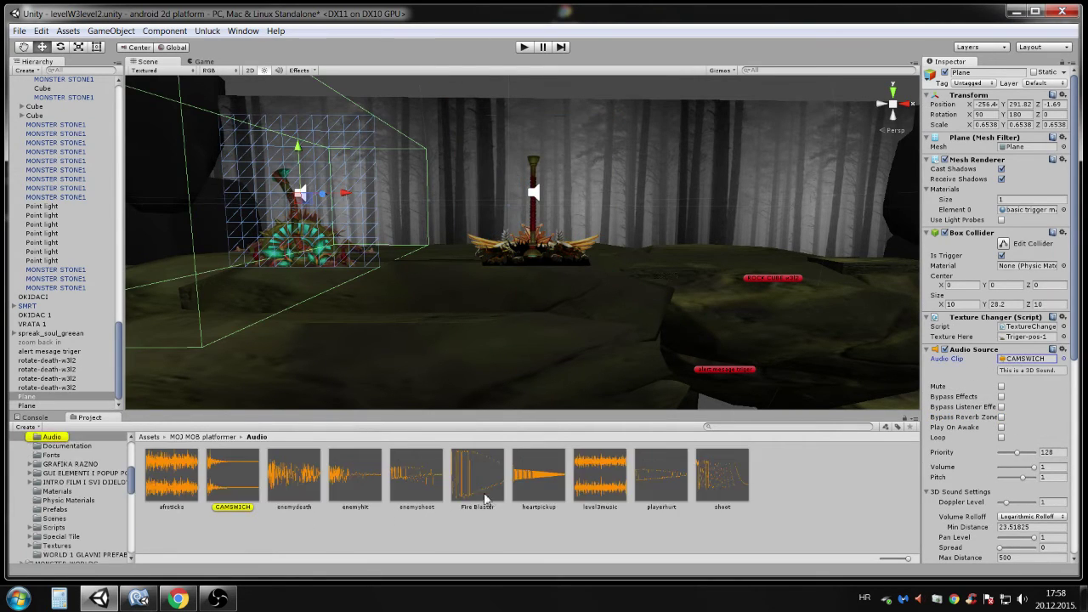
click(233, 482)
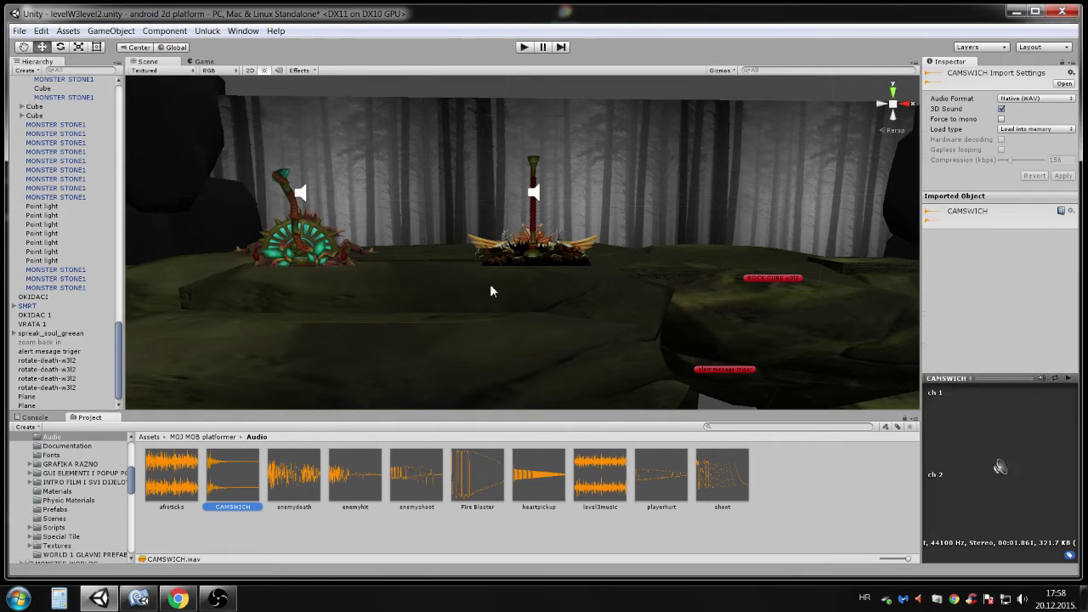
click(531, 245)
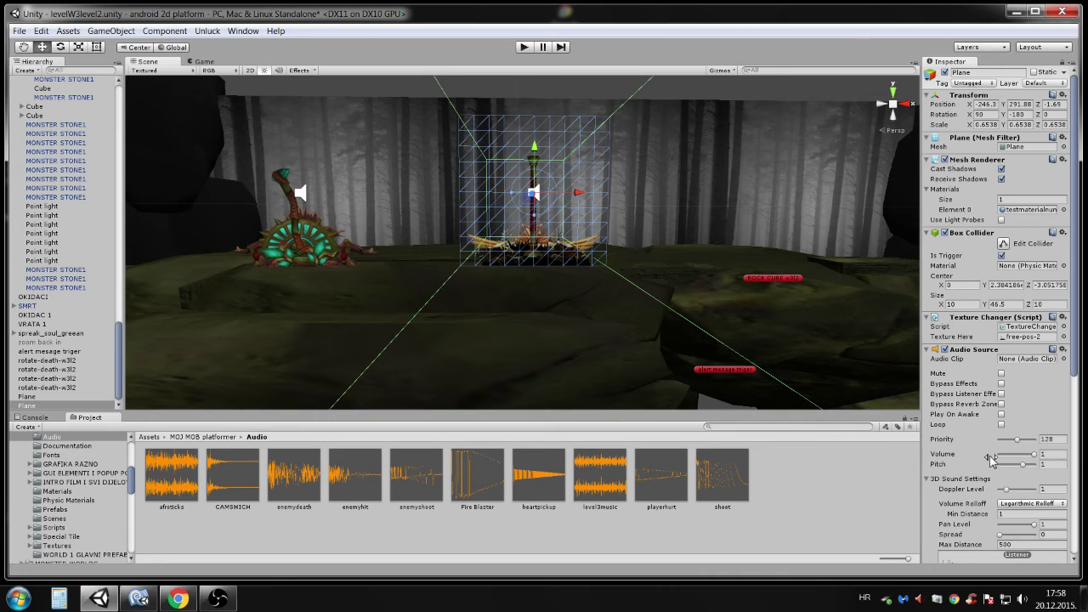
drag(233, 495, 1029, 359)
Examine the second lever, its trigger collider and its sound range within the surrounding level from several angles.
scroll(567, 317, up, 10)
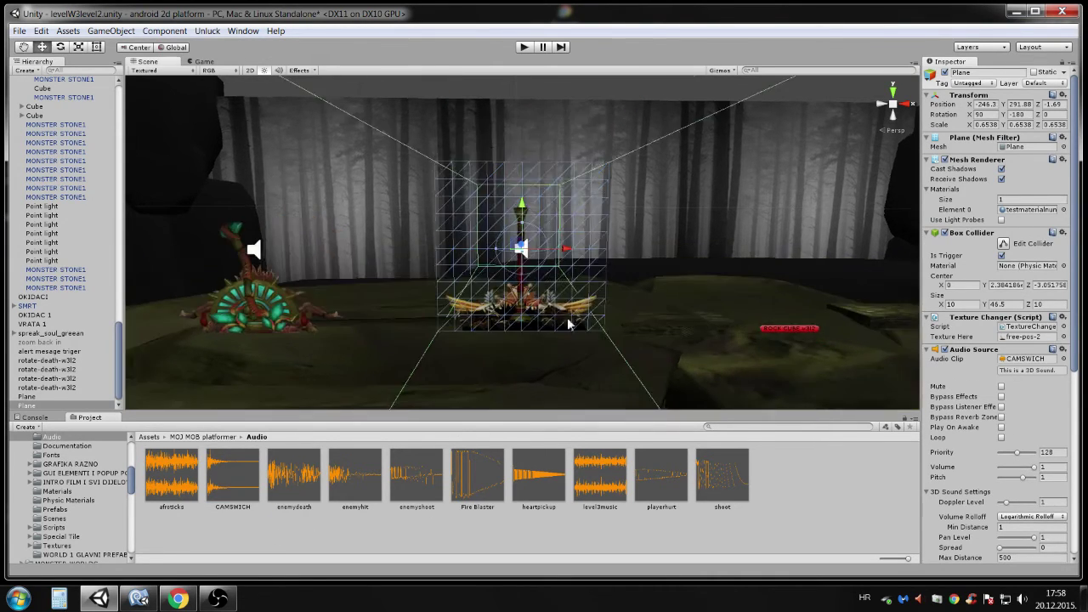
alt+drag(495, 236, 663, 336)
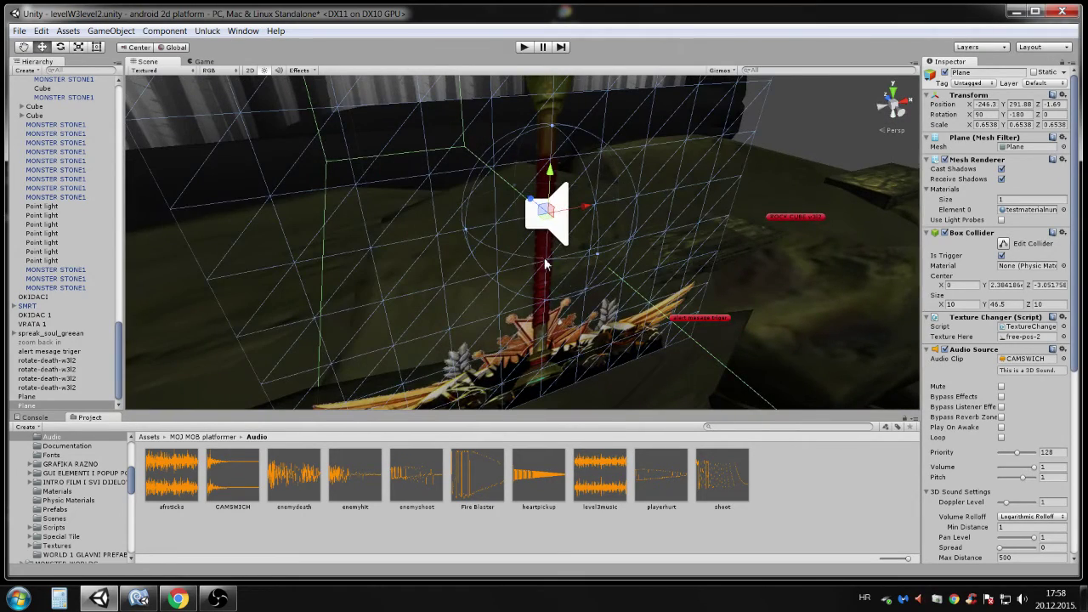
alt+drag(545, 264, 433, 108)
alt+drag(403, 245, 430, 323)
scroll(388, 312, down, 9)
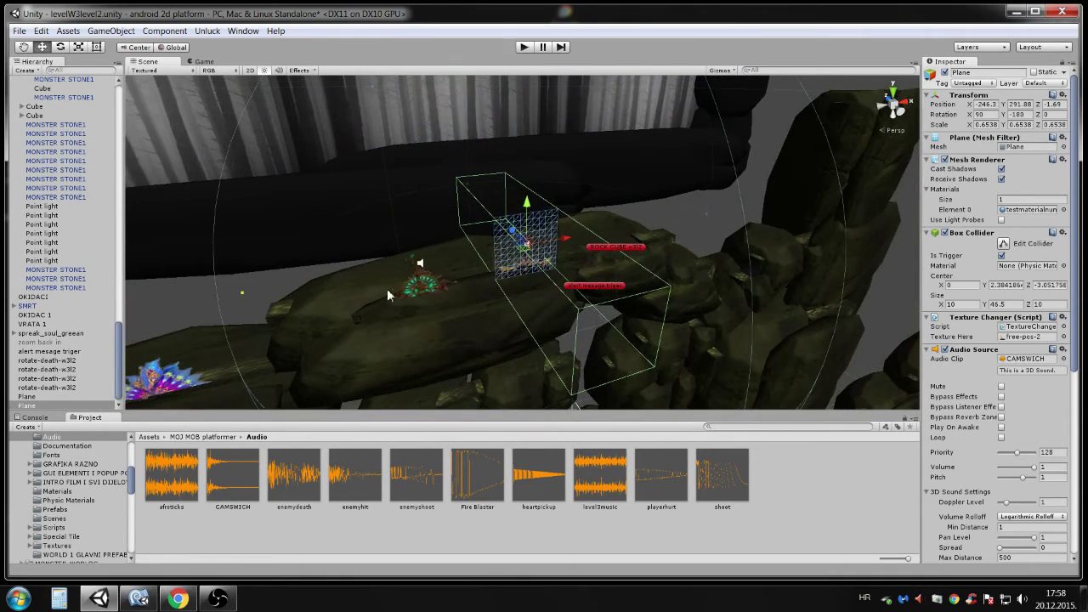
scroll(399, 285, down, 3)
middle_drag(540, 261, 391, 234)
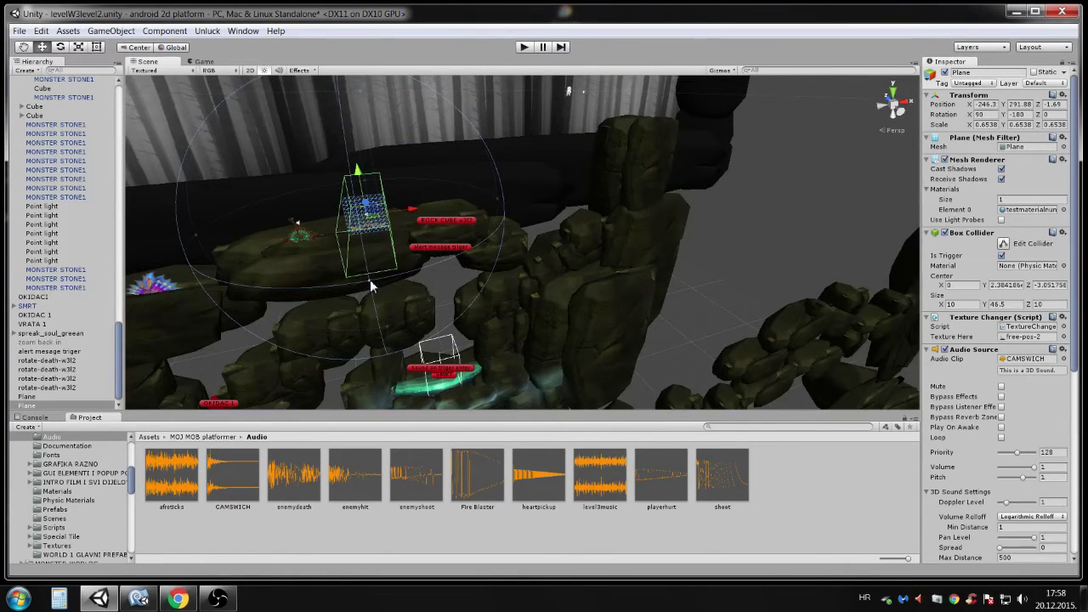
drag(370, 279, 363, 316)
scroll(515, 325, up, 4)
middle_drag(518, 324, 522, 296)
alt+drag(522, 303, 525, 212)
Deselect the second lever plane and play-test the level to check both lever triggers, ending the test.
click(538, 168)
alt+drag(538, 169, 509, 224)
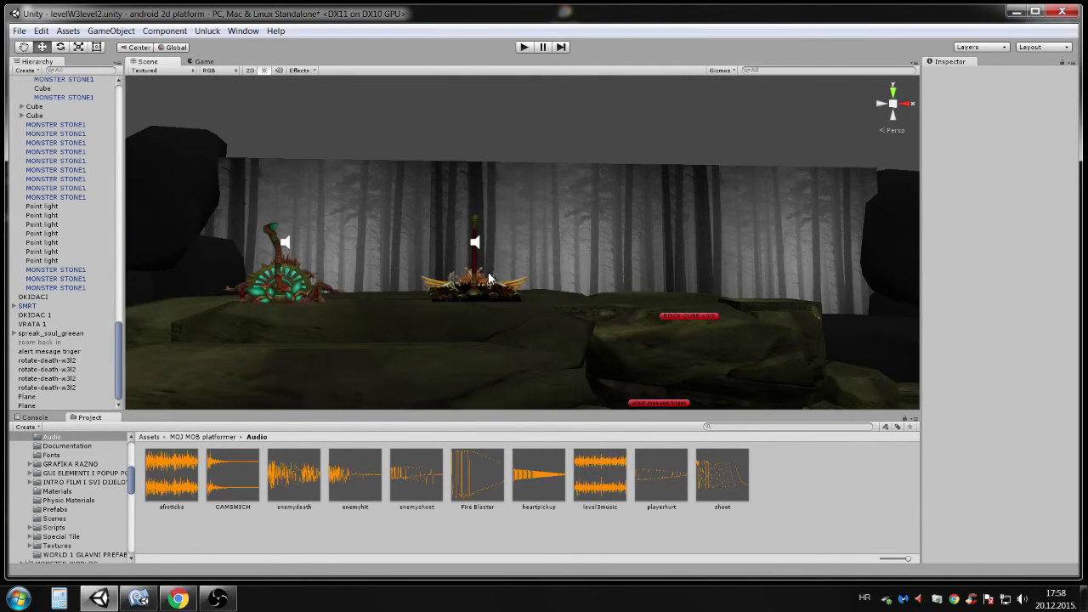
click(525, 48)
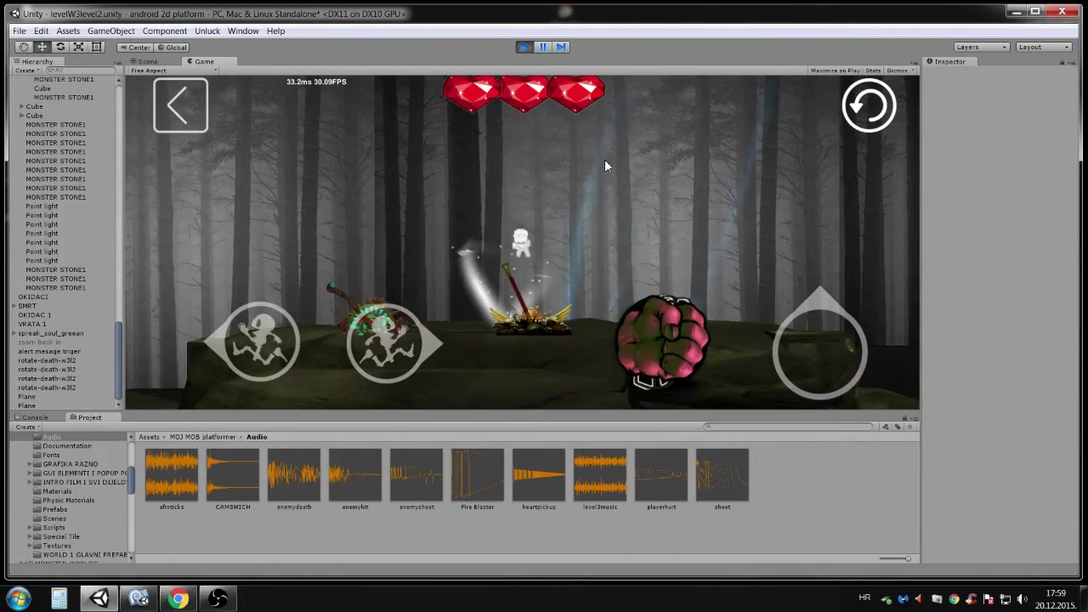
click(524, 47)
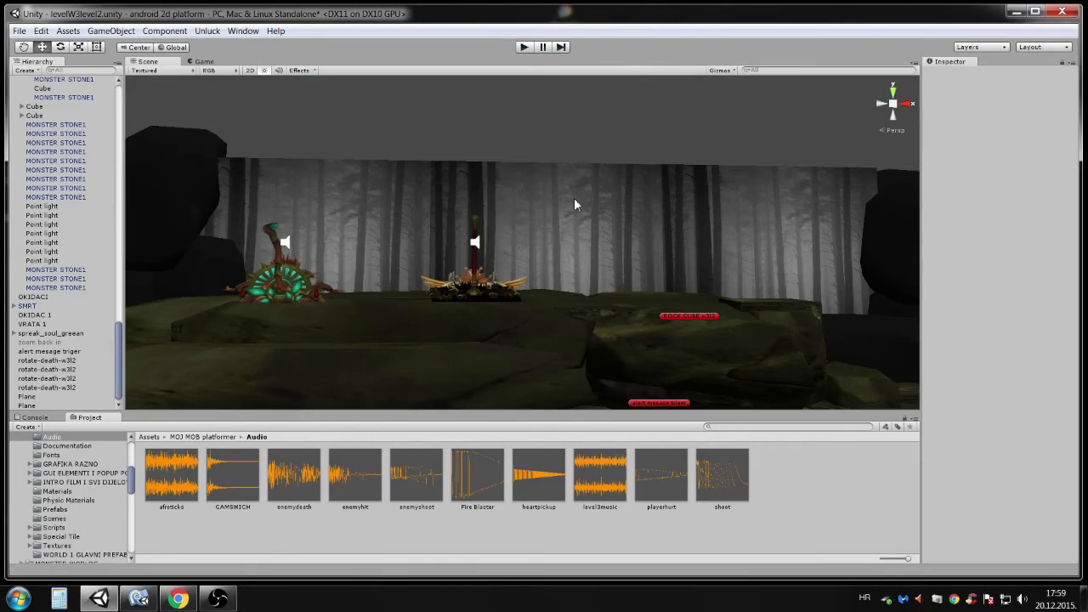
Locate the OKIDAC 1 trigger among the lower rocks and move the green lever plane down towards it.
scroll(374, 285, down, 2)
middle_drag(374, 285, 563, 218)
right_drag(563, 218, 476, 245)
middle_drag(477, 245, 641, 229)
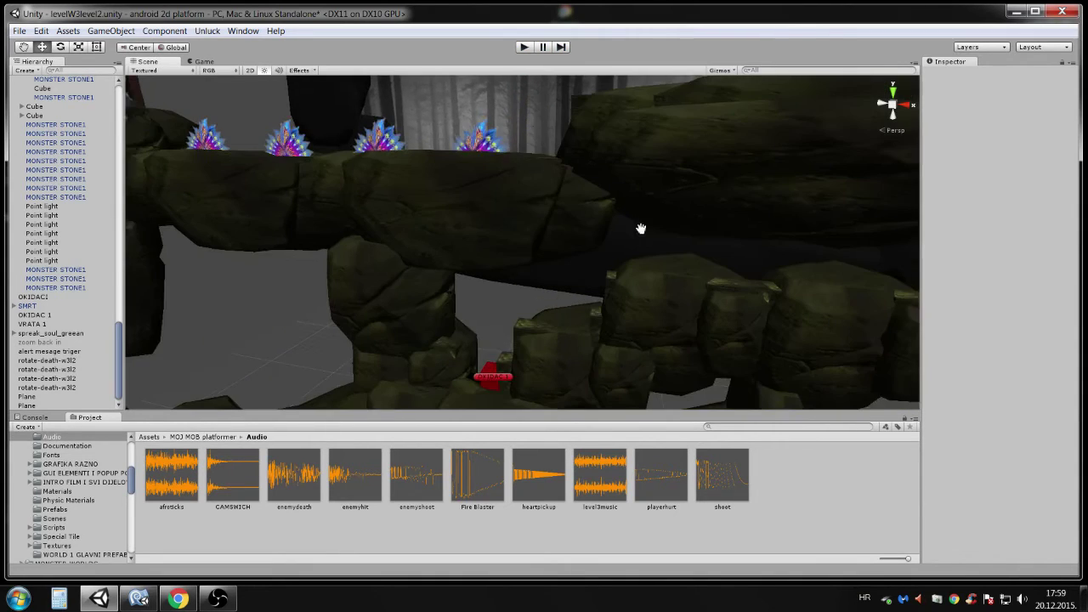
right_drag(641, 228, 507, 330)
click(525, 318)
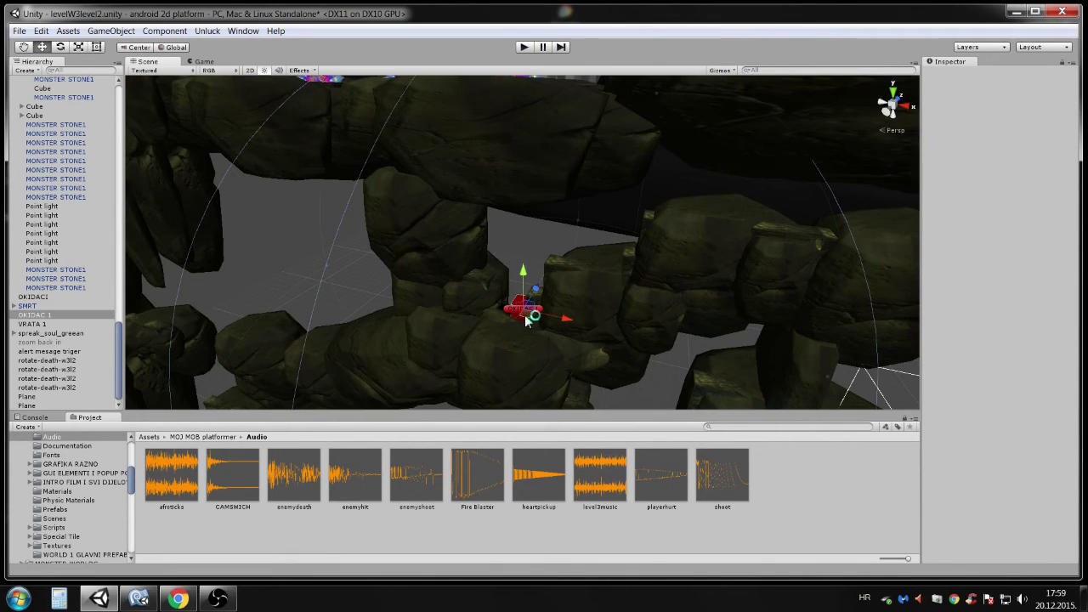
right_drag(574, 284, 620, 195)
click(650, 138)
drag(636, 113, 444, 400)
middle_drag(443, 400, 625, 168)
Fine-position the green lever plane over the OKIDAC 1 trigger, at about X -277.5 and Y 259.74.
drag(620, 161, 556, 225)
scroll(624, 239, up, 5)
right_drag(612, 242, 621, 128)
drag(550, 252, 555, 277)
middle_drag(555, 277, 530, 85)
Play-test the level by running and jumping to the relocated green lever, and stop the test.
click(522, 48)
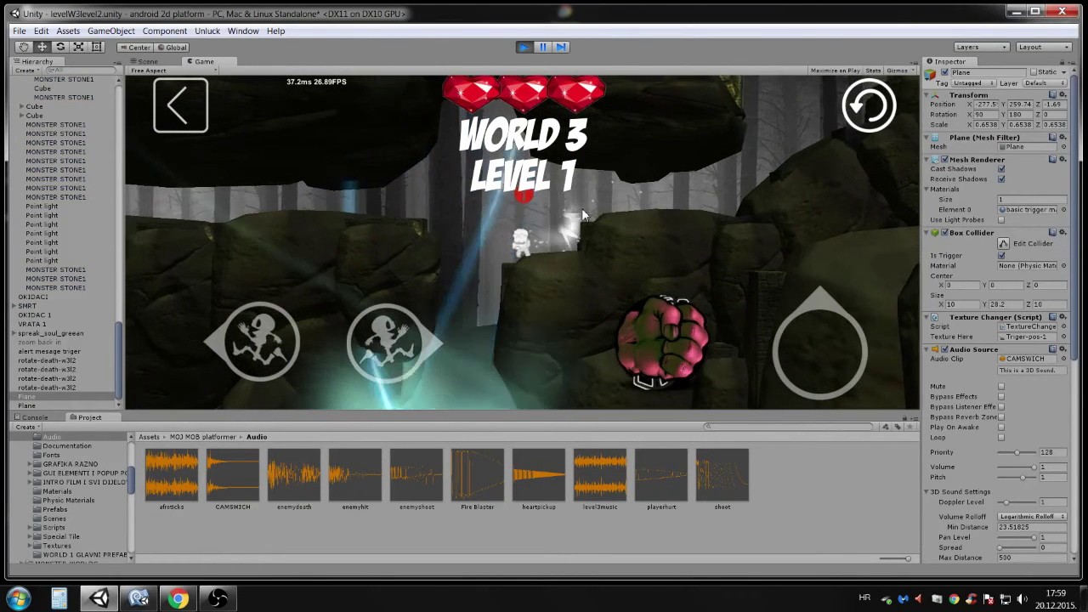
key(a)
key(space)
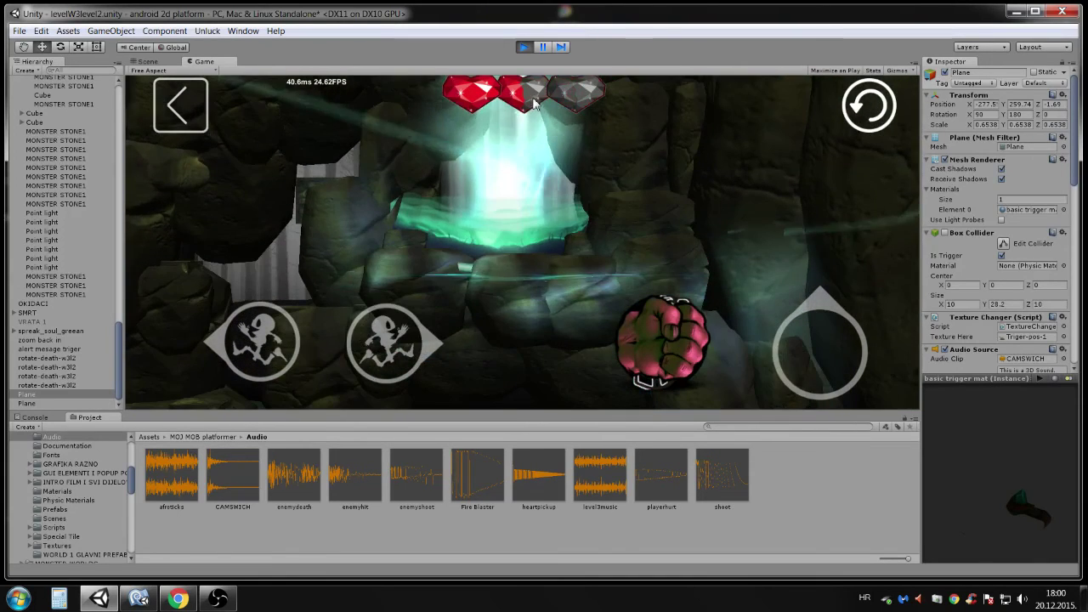
click(527, 49)
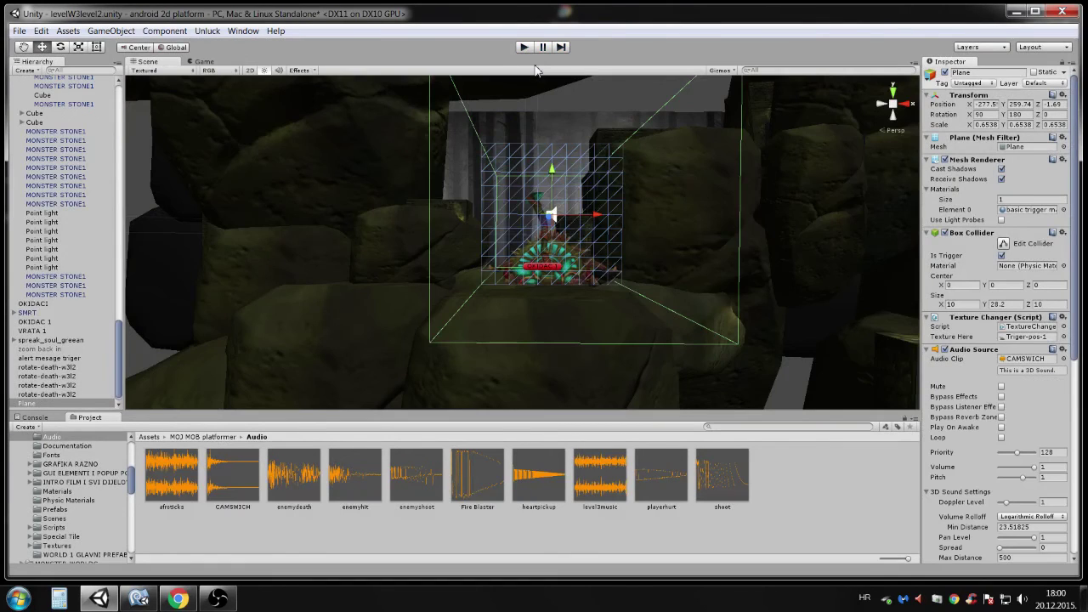
middle_drag(593, 228, 501, 278)
scroll(575, 222, down, 7)
right_drag(498, 280, 334, 149)
click(345, 151)
alt+drag(334, 150, 451, 263)
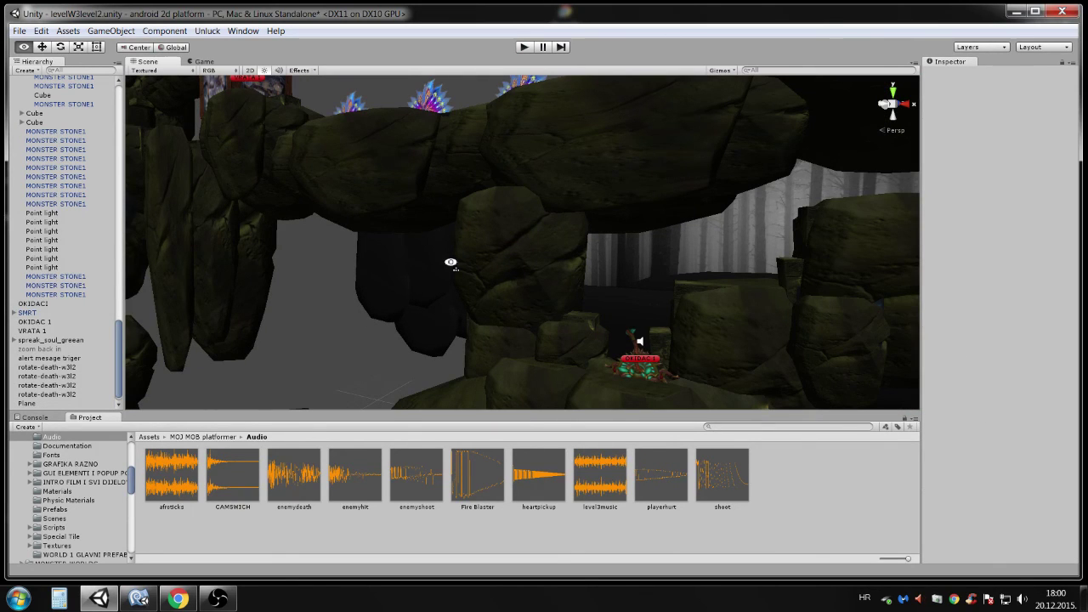
alt+drag(450, 263, 522, 246)
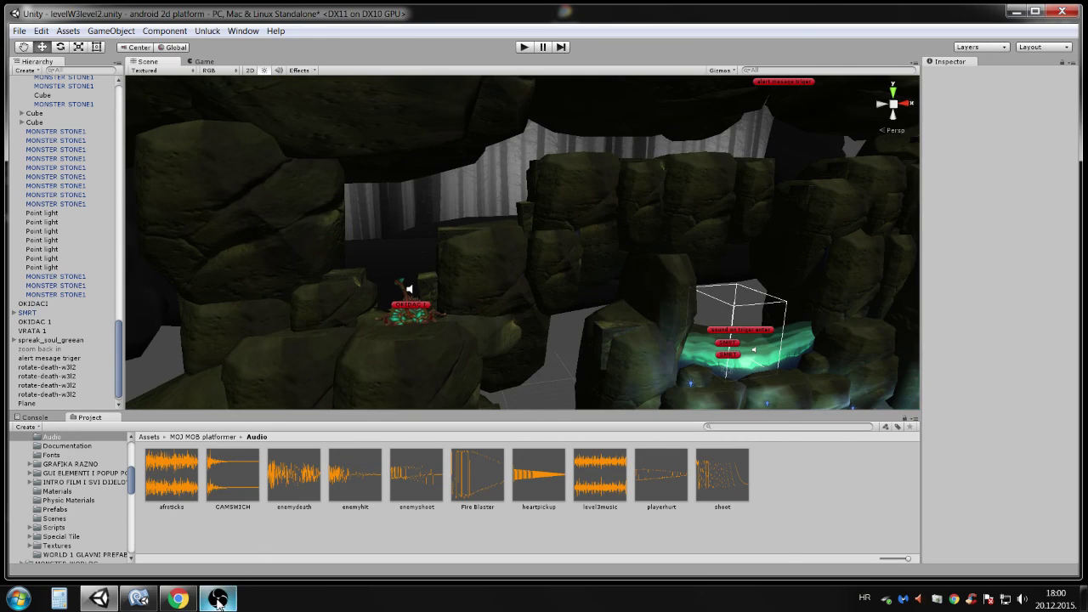